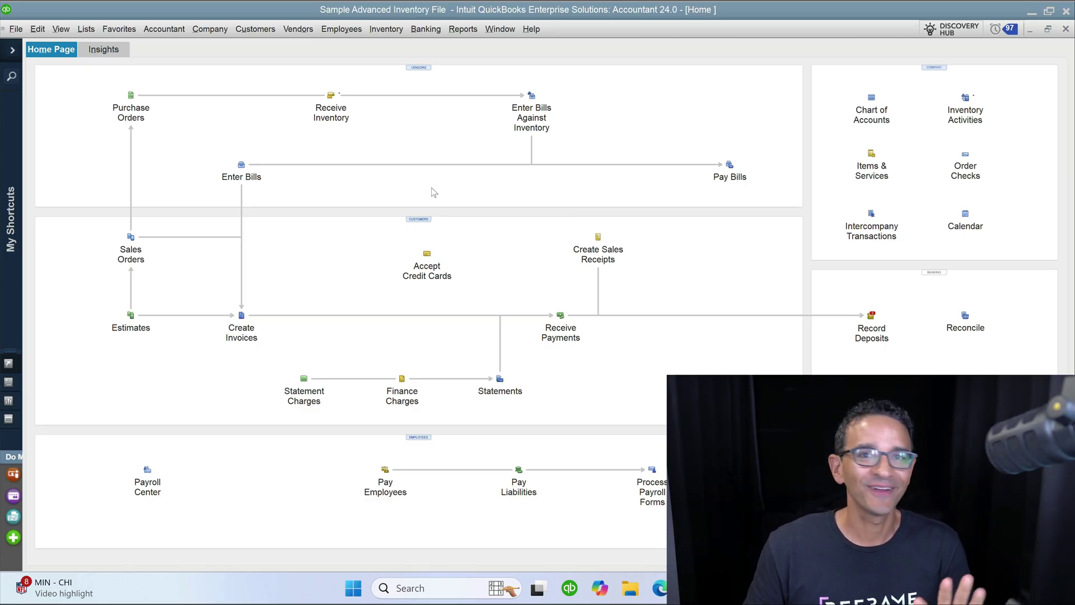
# Open the Customers & Receivables report Invoice Profitability by Customer for December 1–15, 2029.
pyautogui.click(460, 30)
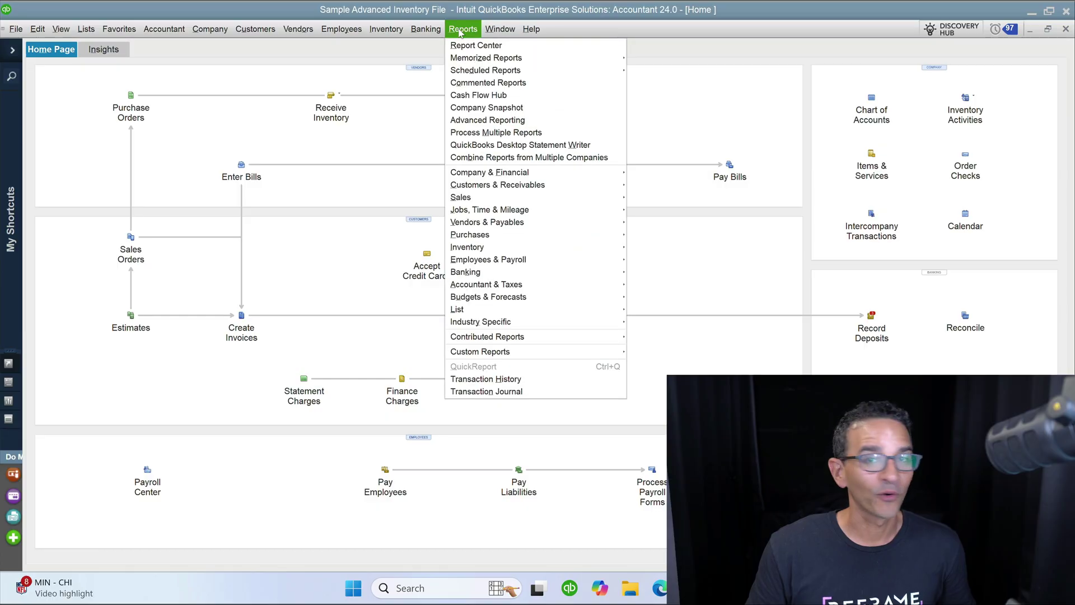
pyautogui.moveTo(514, 187)
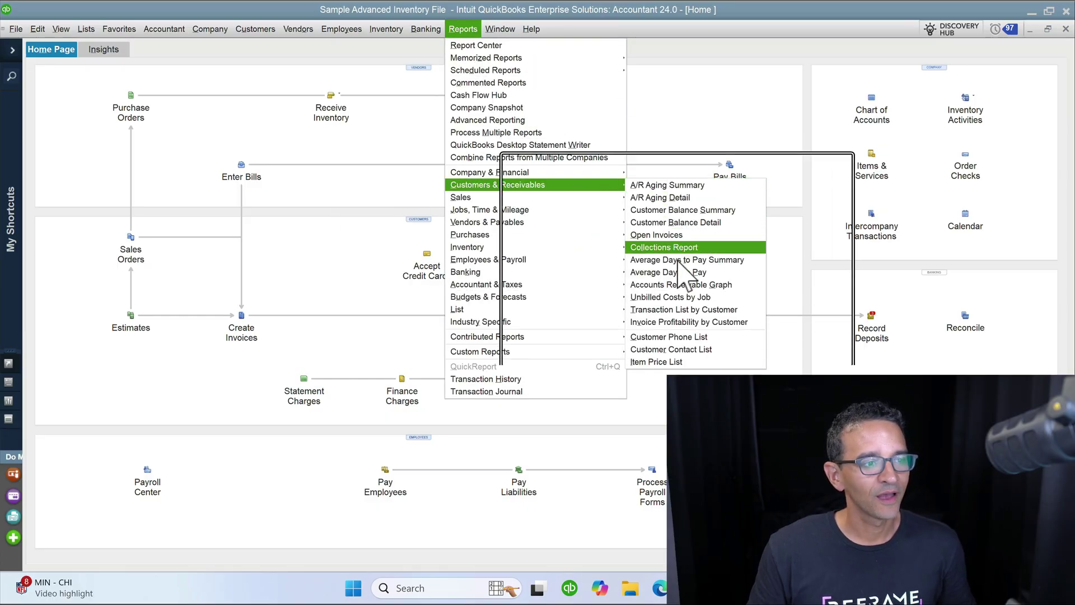
pyautogui.click(688, 325)
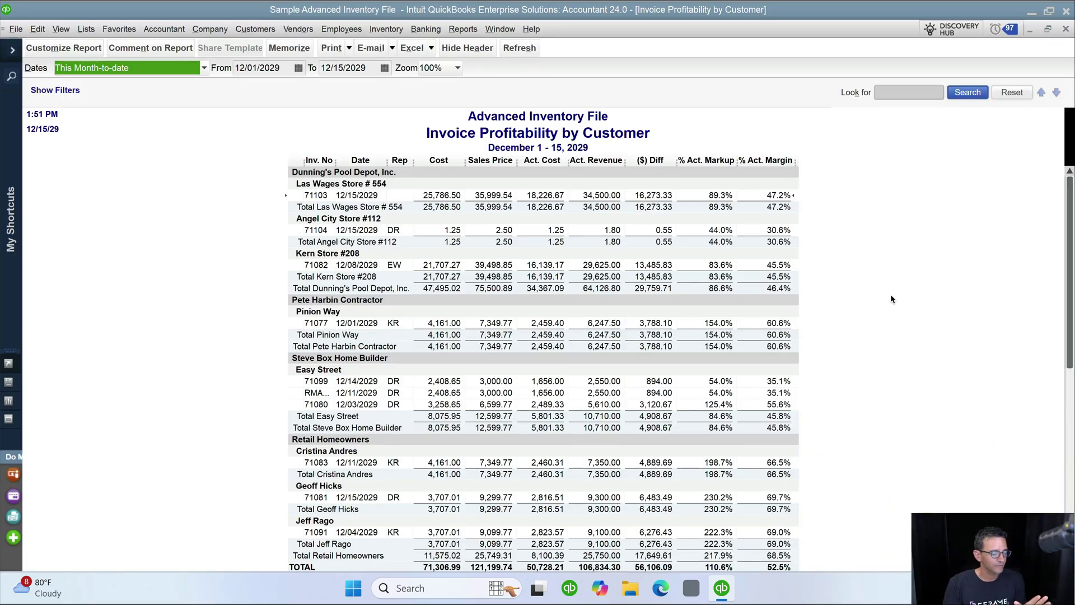
# Switch the profitability report's date range to All so it covers every transaction.
pyautogui.click(148, 69)
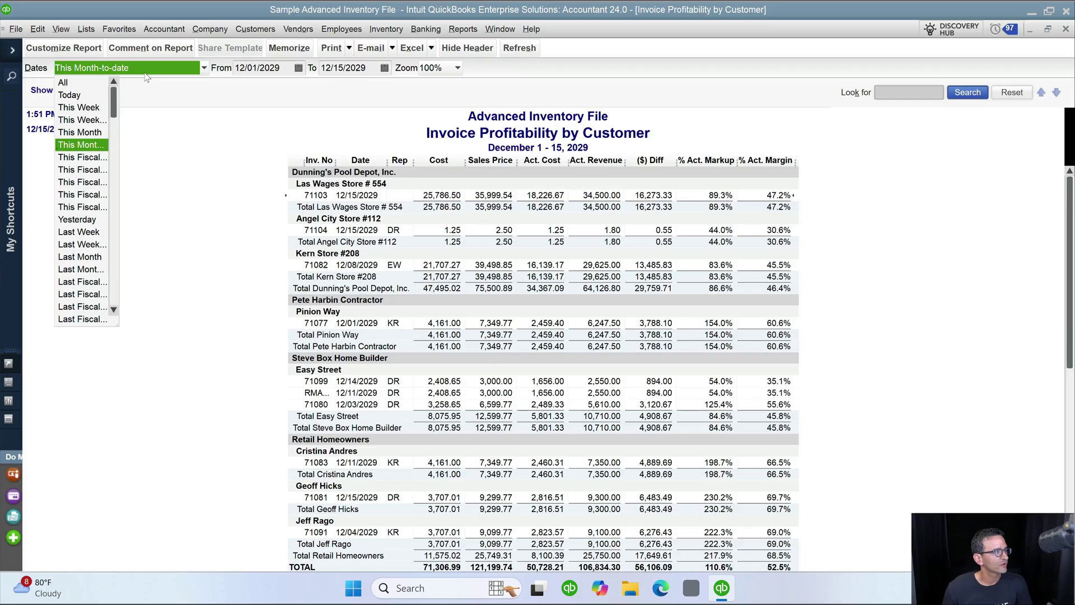
pyautogui.click(71, 82)
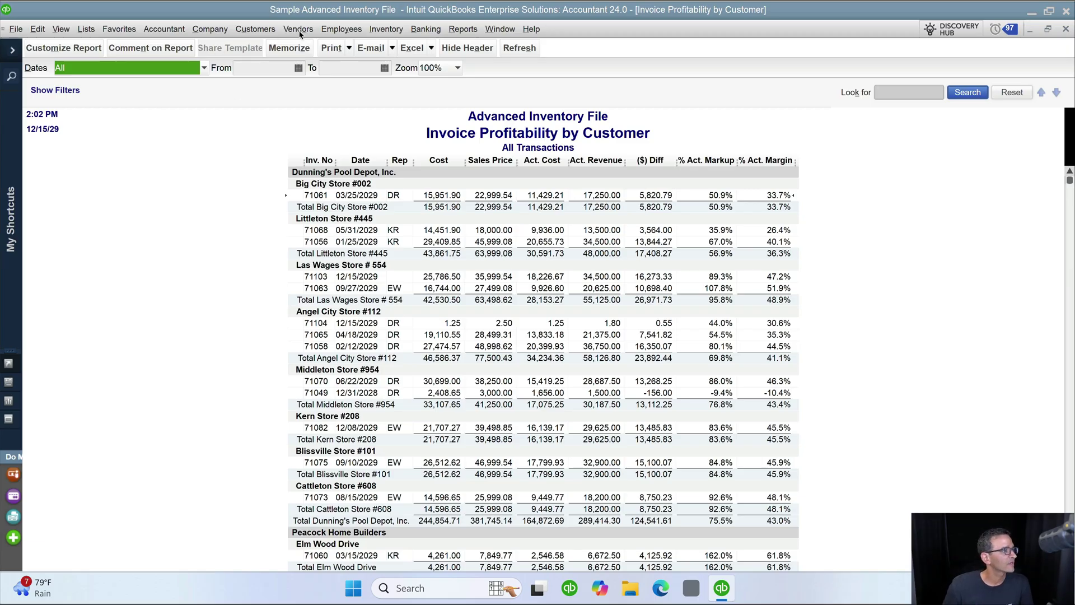
# Bill the new invoice to Littleton Store #445, skipping its available sales orders.
pyautogui.click(129, 33)
pyautogui.click(170, 106)
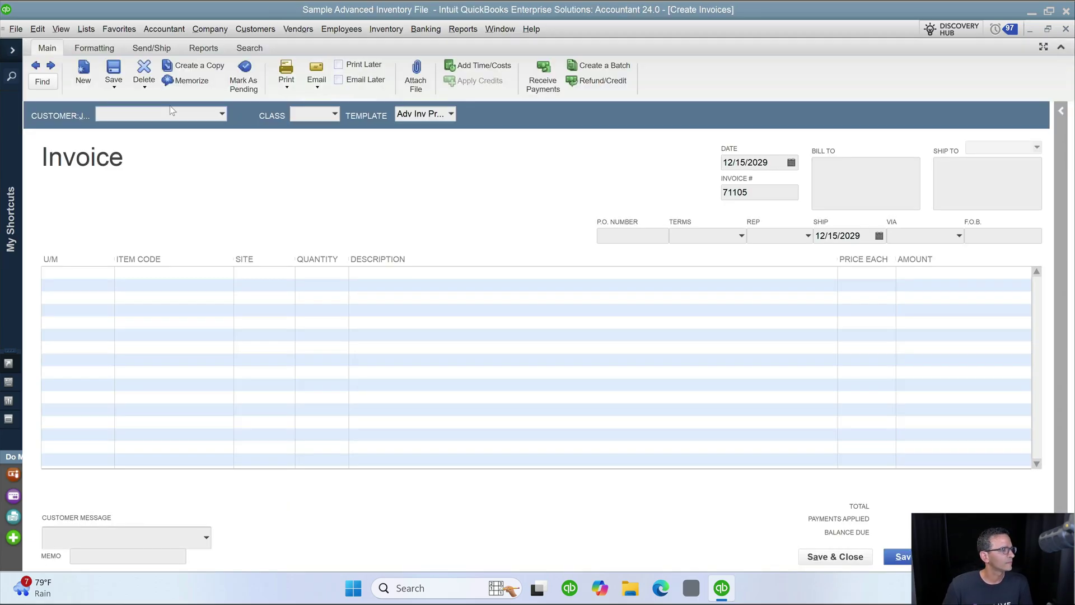
pyautogui.click(222, 114)
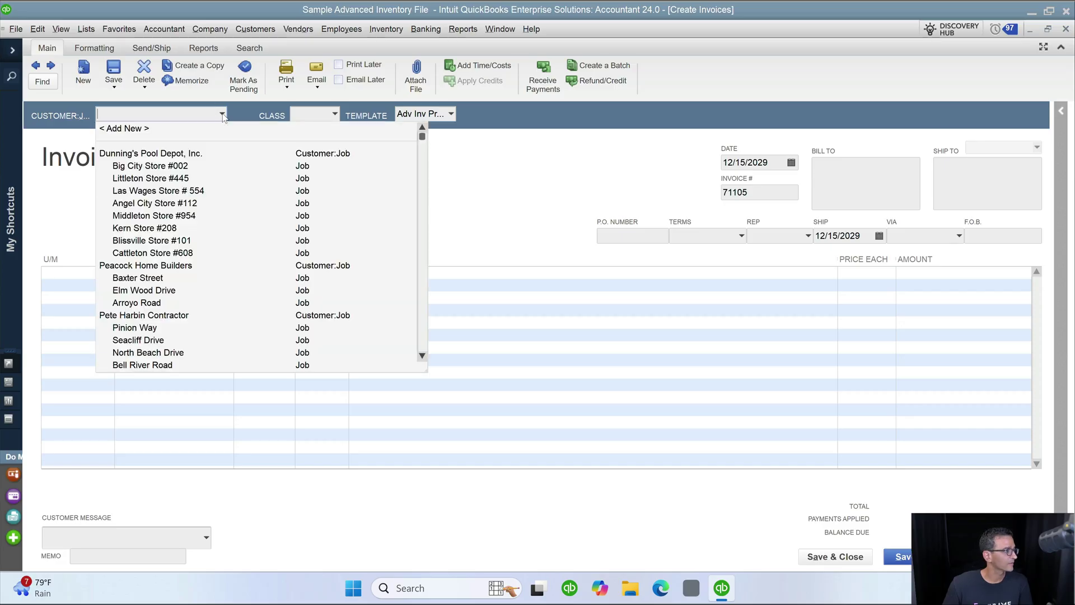
pyautogui.click(178, 177)
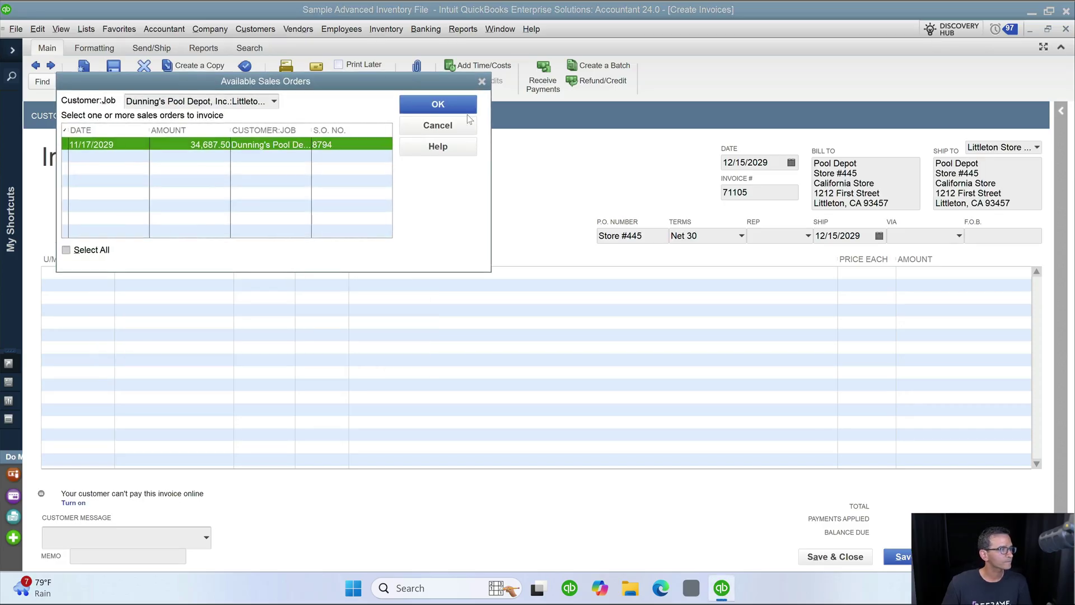
pyautogui.click(467, 118)
# Add the SC-12x3in-SS screw as the invoice's first line item.
pyautogui.click(153, 273)
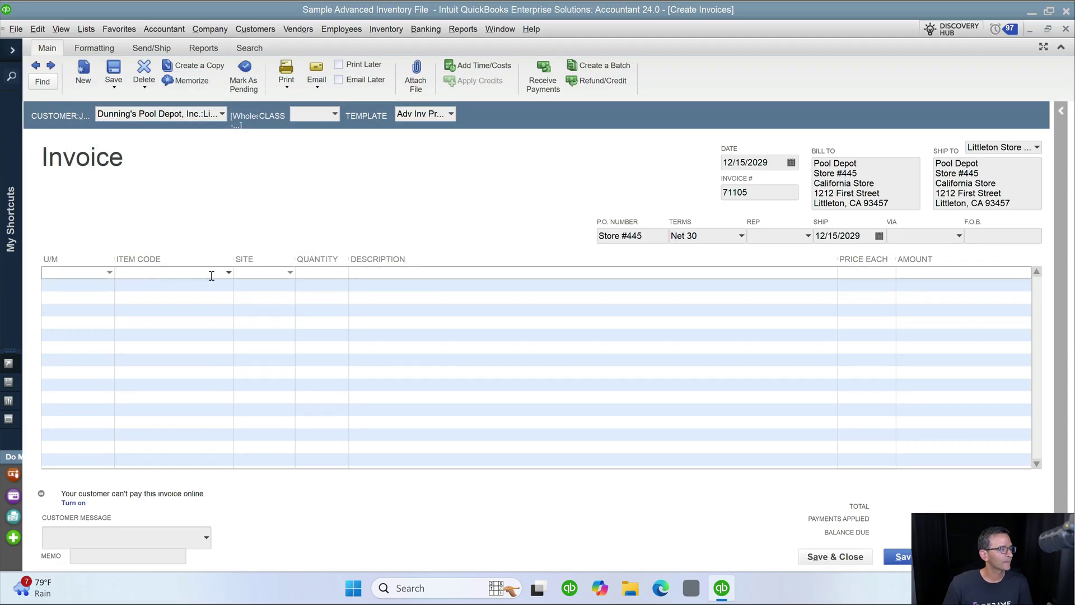
pyautogui.click(228, 272)
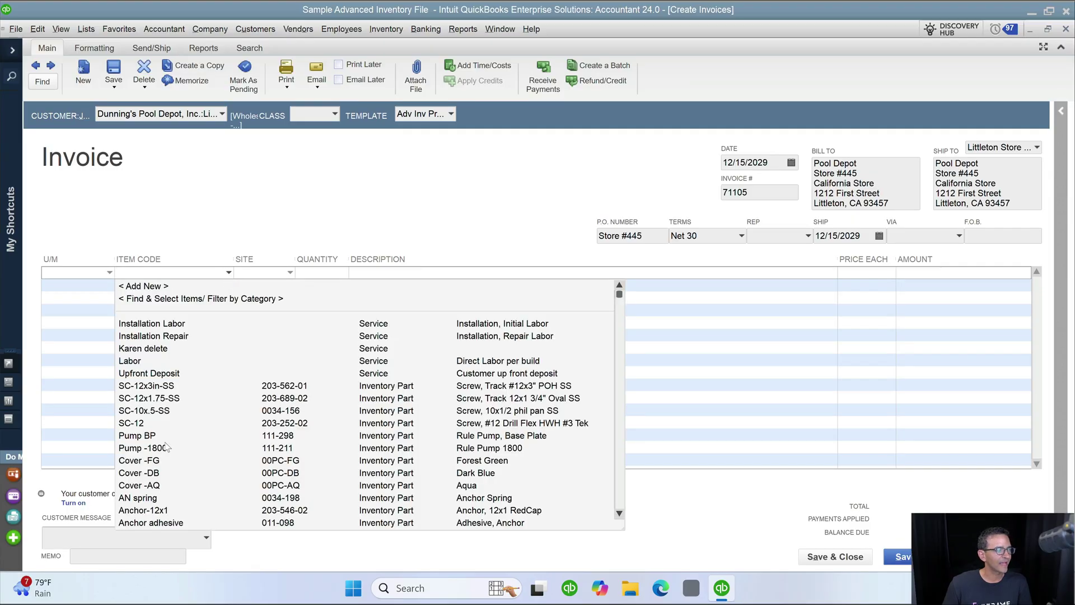
pyautogui.click(165, 385)
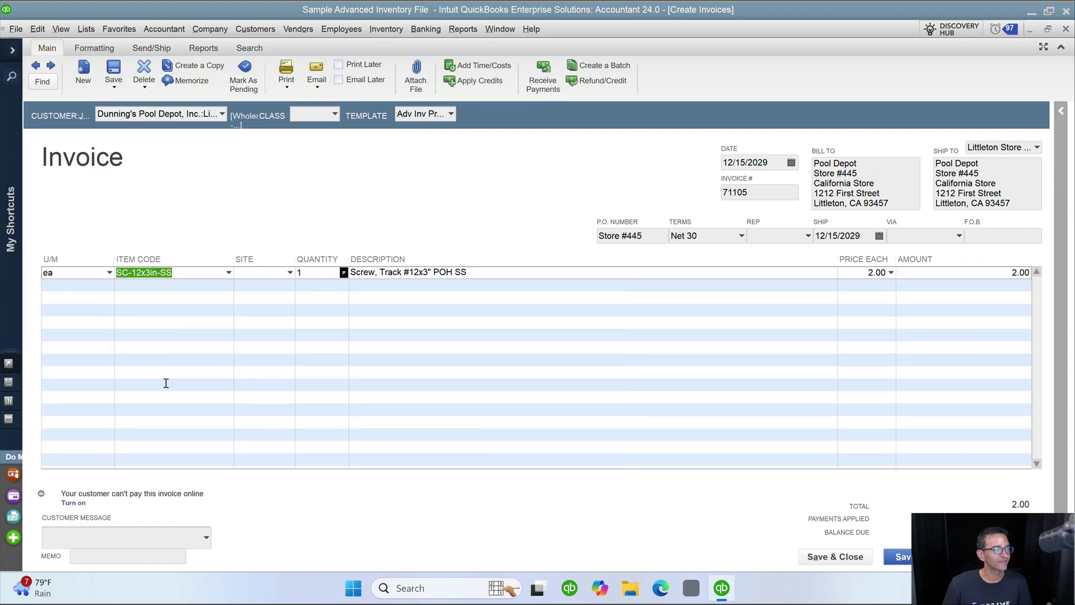
# Edit item SC-12x3in-SS to cost 50.00 and sell for 100.00, accepting the price-change warning.
pyautogui.click(182, 275)
pyautogui.hotkey('ctrl', 'l')
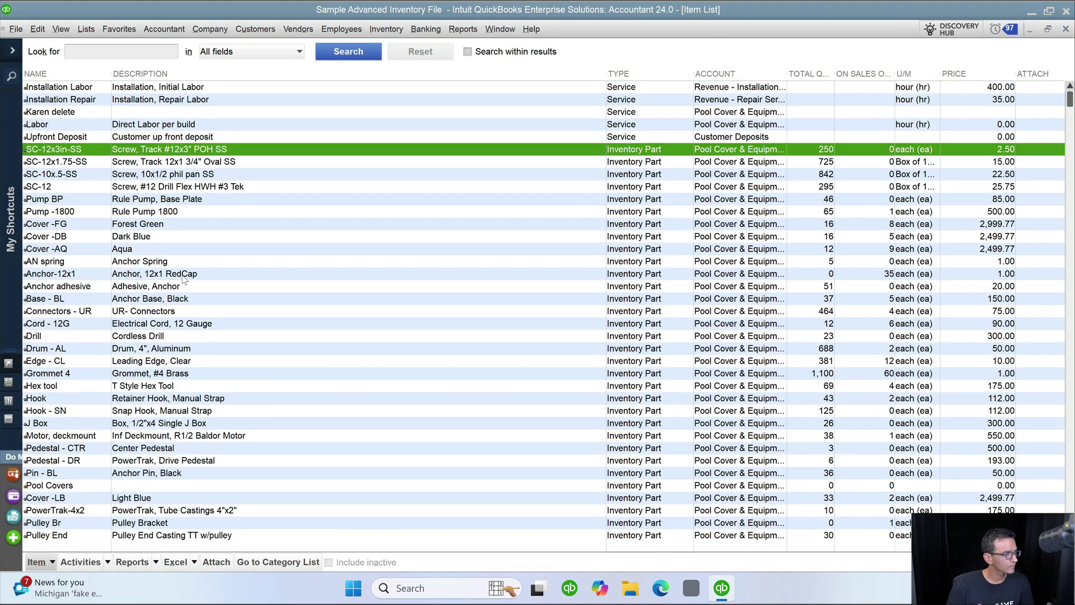
pyautogui.rightClick(72, 149)
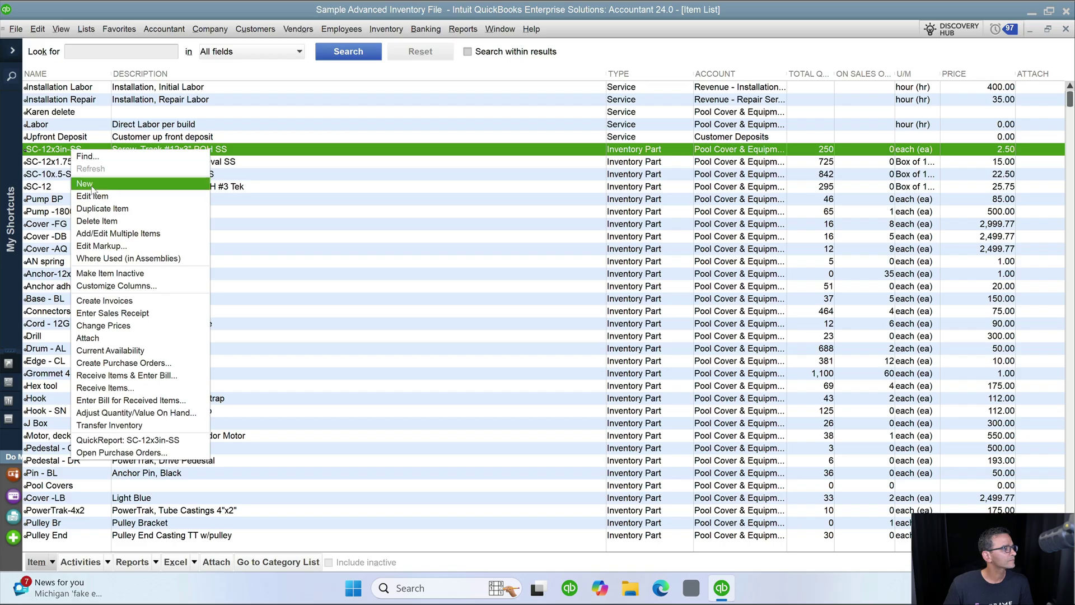
pyautogui.click(91, 193)
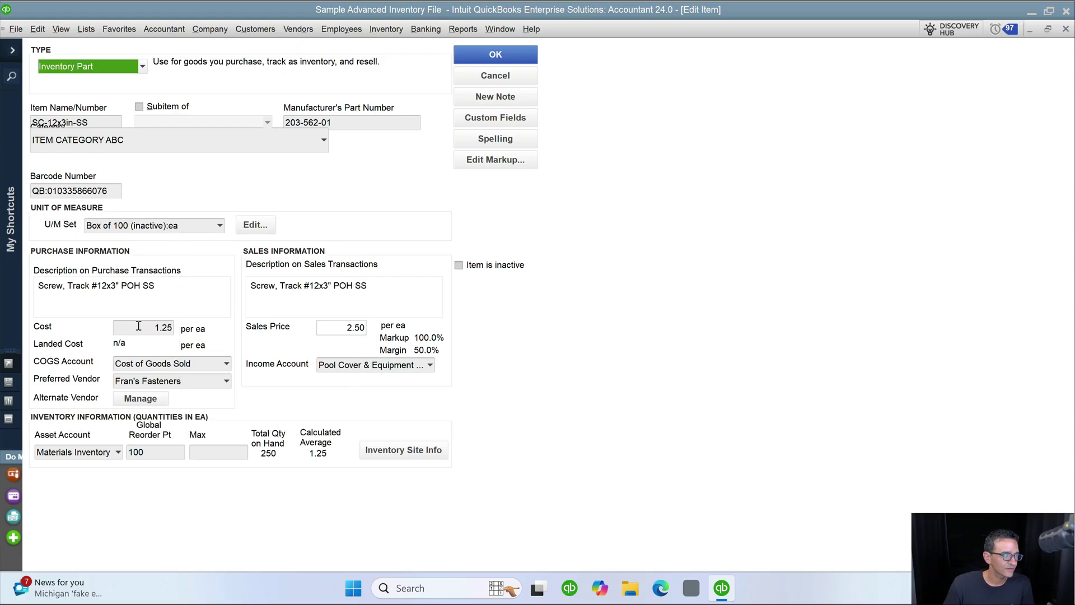
pyautogui.moveTo(137, 328); pyautogui.dragTo(191, 326)
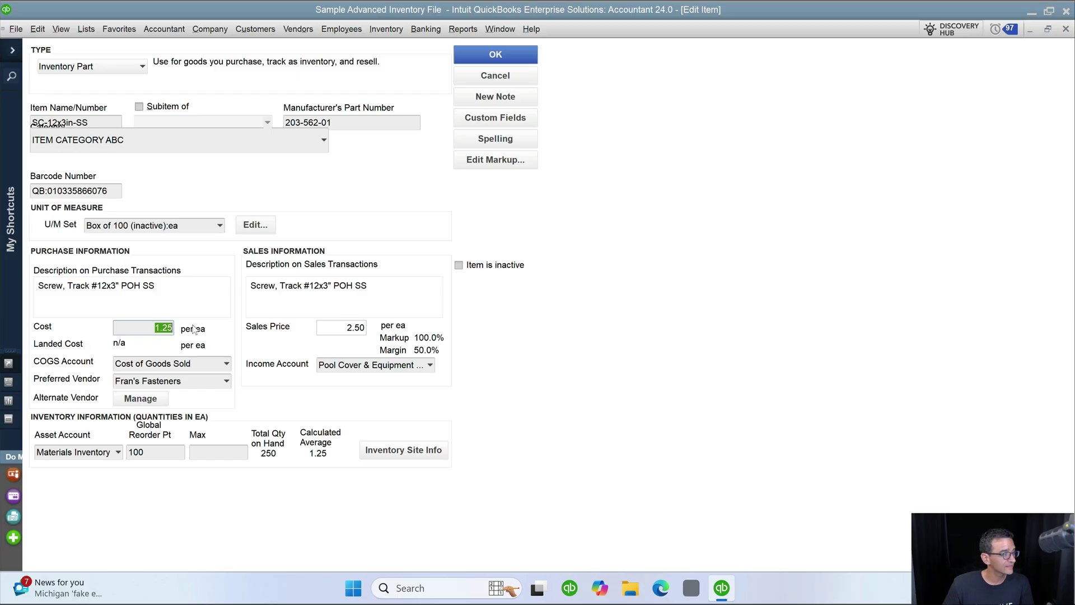
pyautogui.write('50')
pyautogui.moveTo(343, 326); pyautogui.dragTo(392, 330)
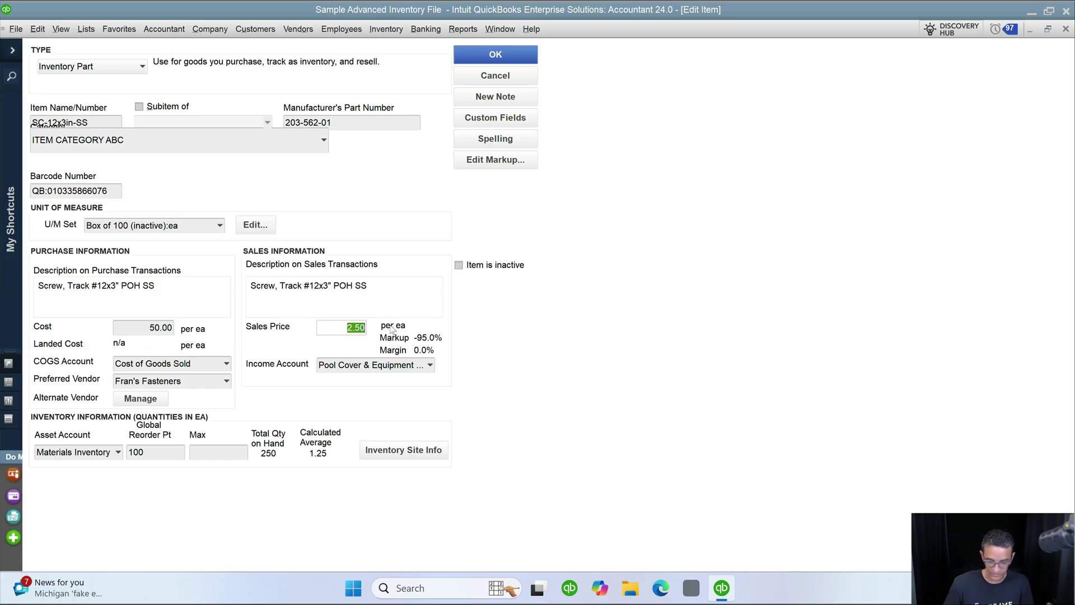
pyautogui.write('100')
pyautogui.press('Tab')
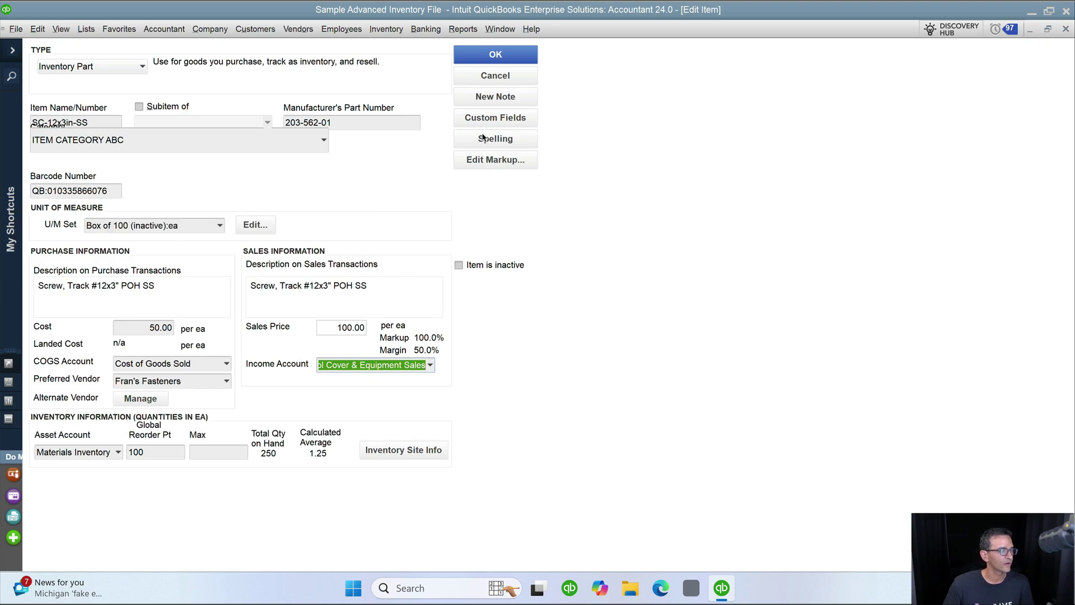
pyautogui.click(495, 58)
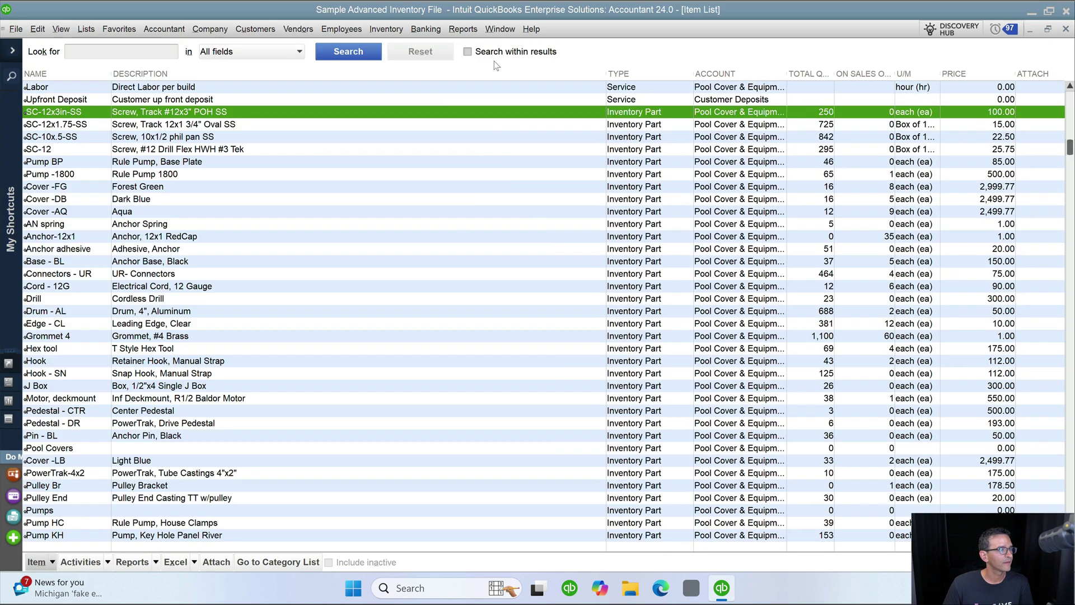
pyautogui.click(538, 228)
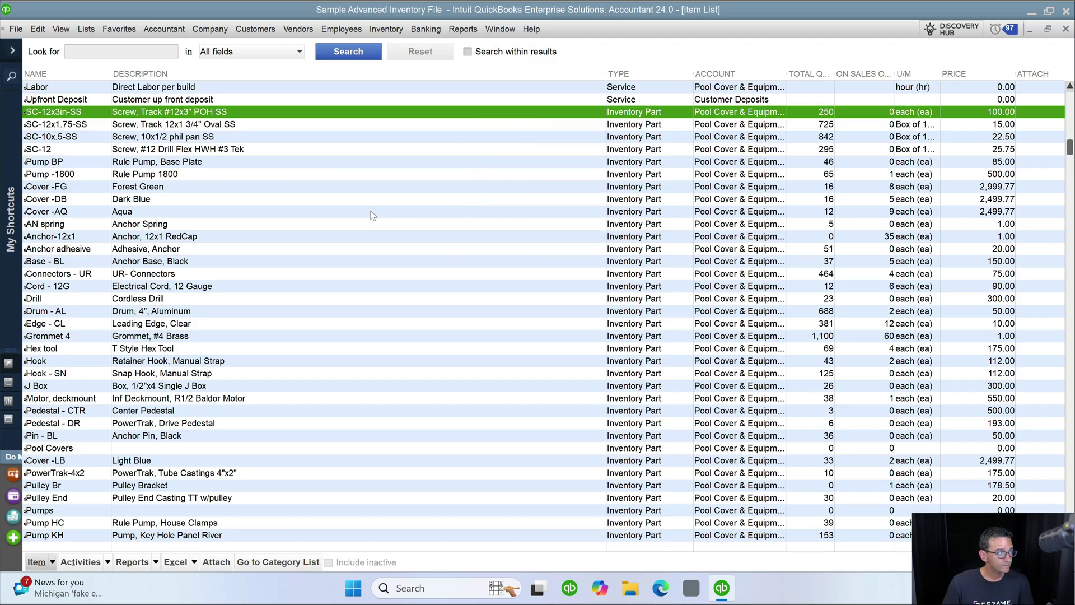
# Set the invoice line's Price Each for SC-12x3in-SS to 200.00.
pyautogui.press('Escape')
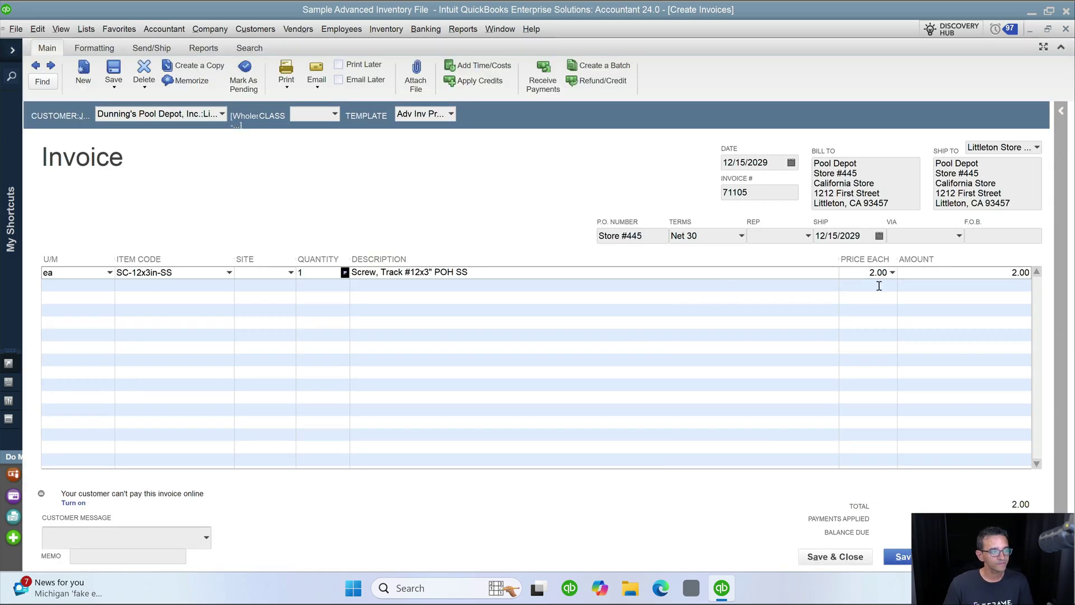
pyautogui.click(893, 272)
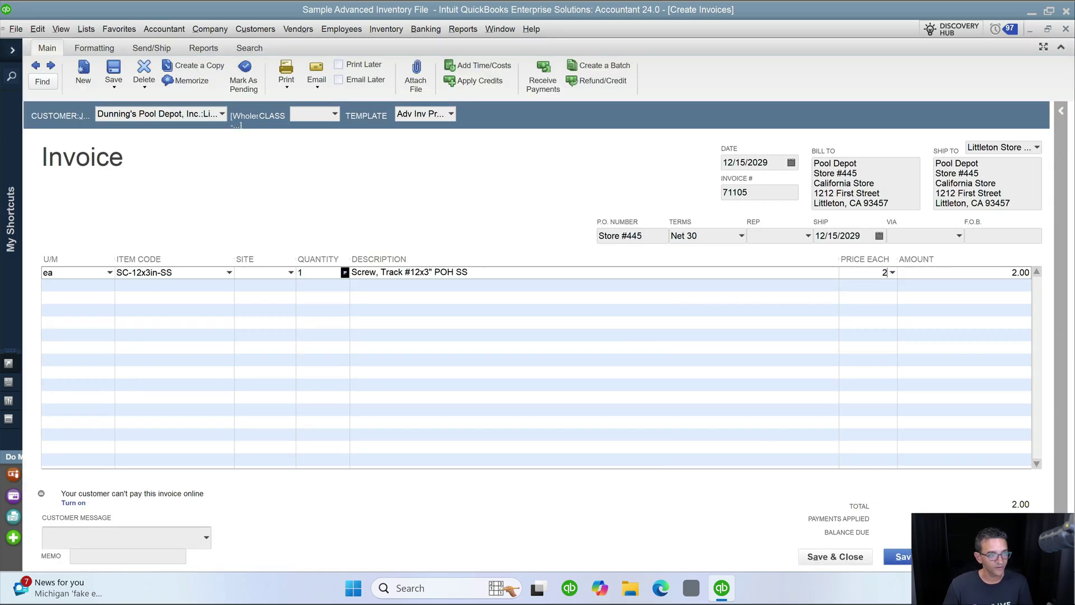
pyautogui.write('200')
pyautogui.press('Tab')
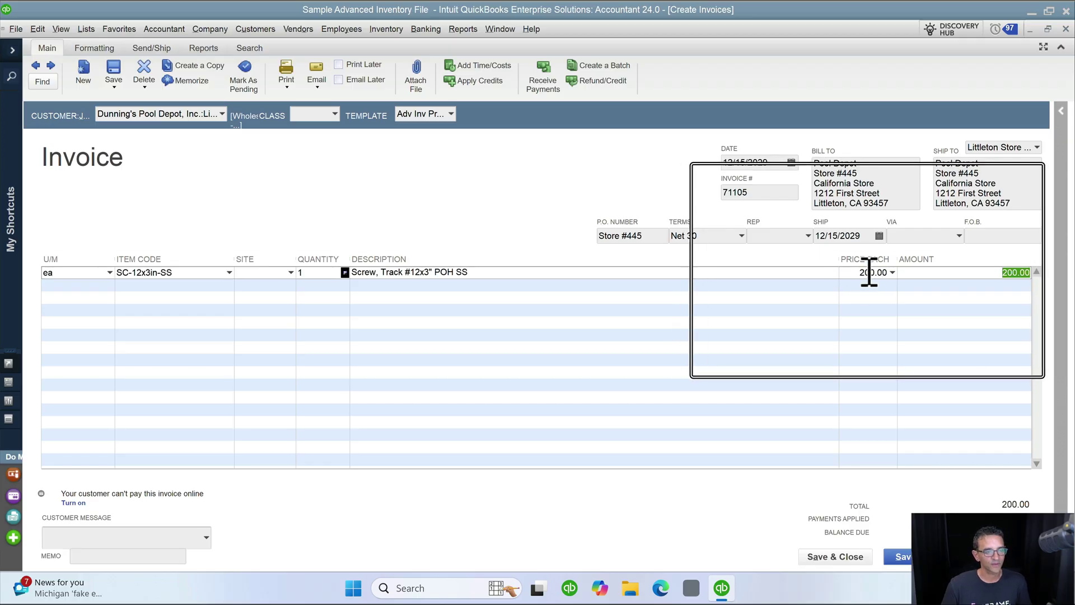
# Save and close invoice 71105, then open Customize Report on the refreshed profitability report.
pyautogui.click(835, 557)
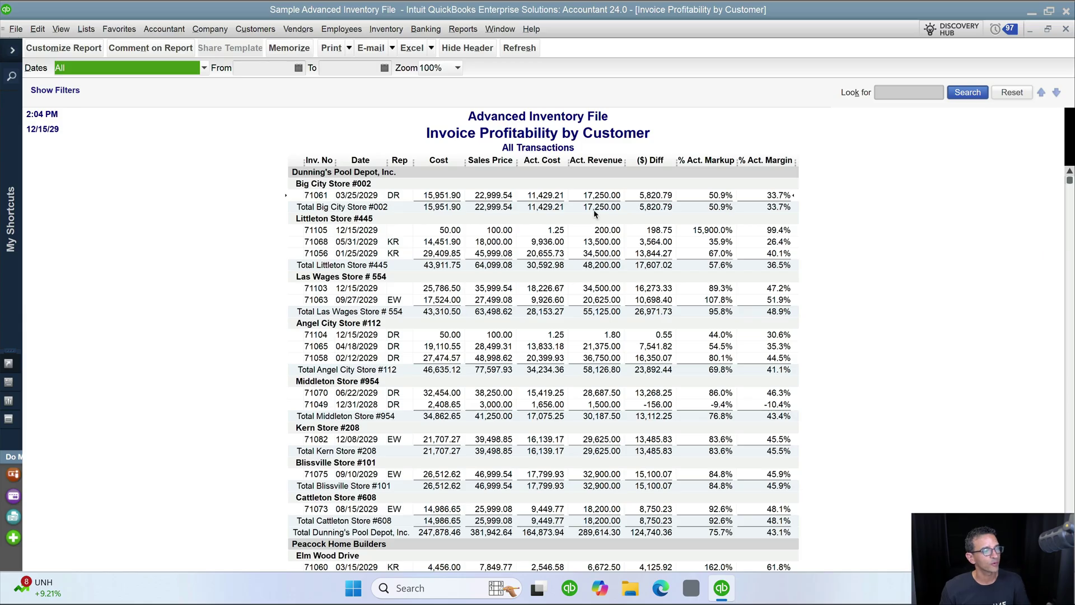
pyautogui.click(84, 51)
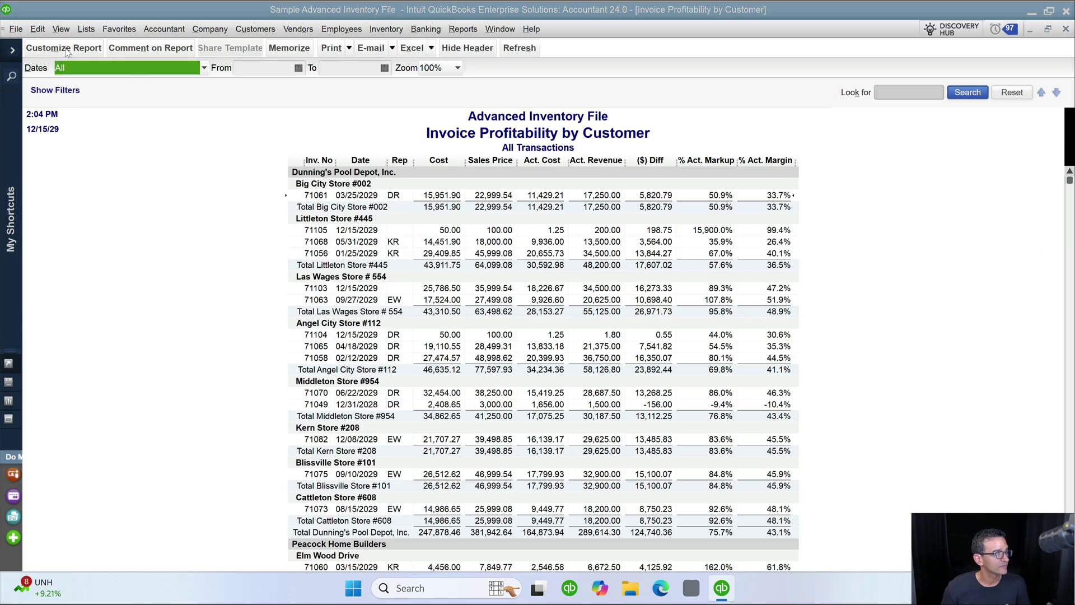
# Hide the Cost and Sales Price columns from the profitability report.
pyautogui.click(65, 224)
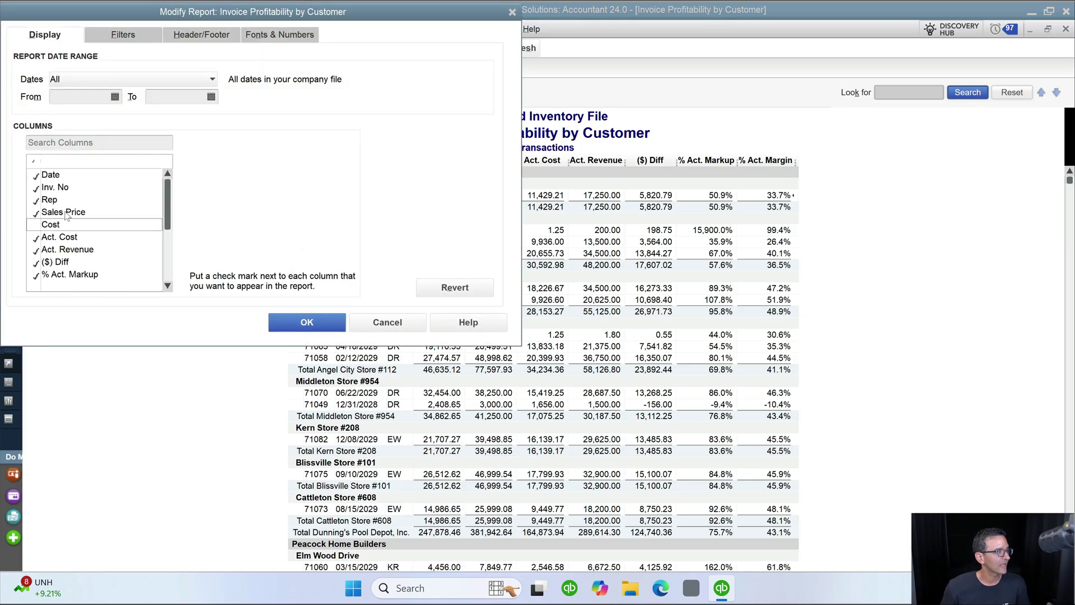
pyautogui.click(64, 211)
pyautogui.click(308, 323)
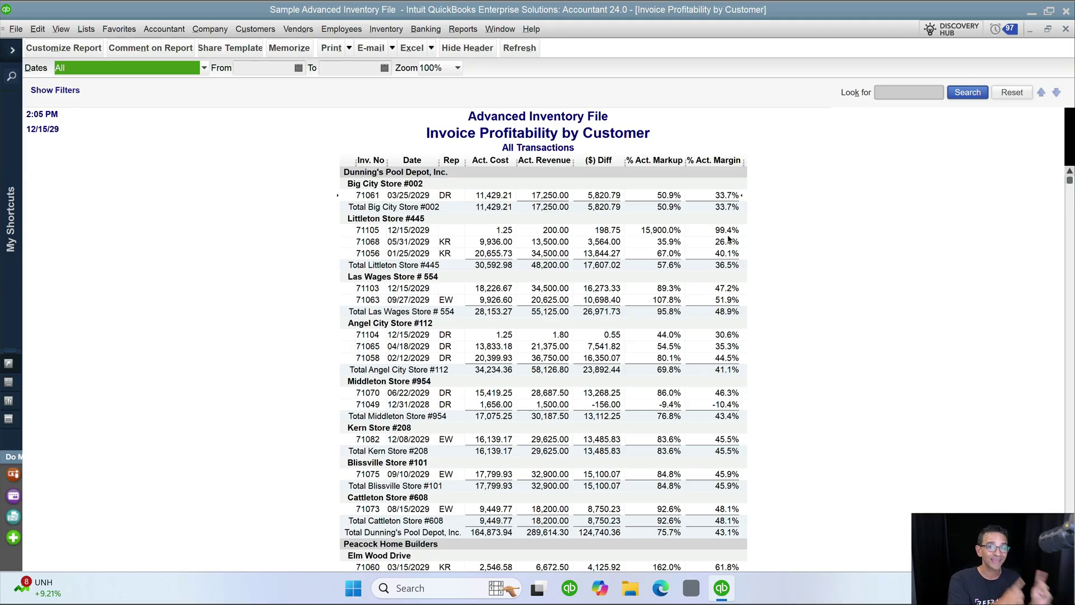
# Drop Act. Cost, ($) Diff, % Act. Markup and % Act. Margin, keeping Sales Price and Act. Revenue.
pyautogui.click(64, 52)
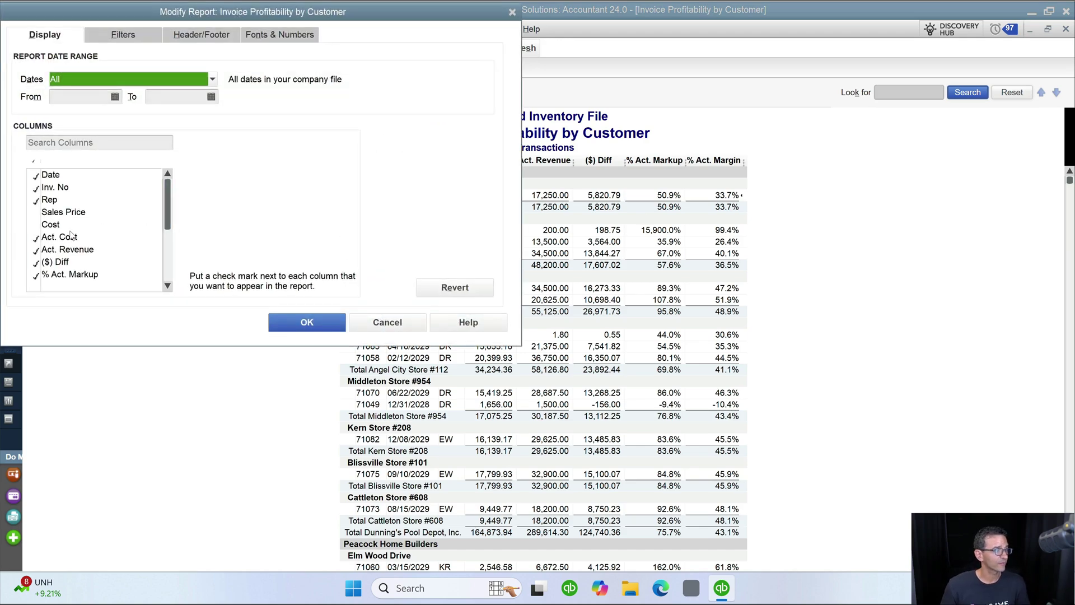
pyautogui.scroll(-1, 70, 238)
pyautogui.click(62, 226)
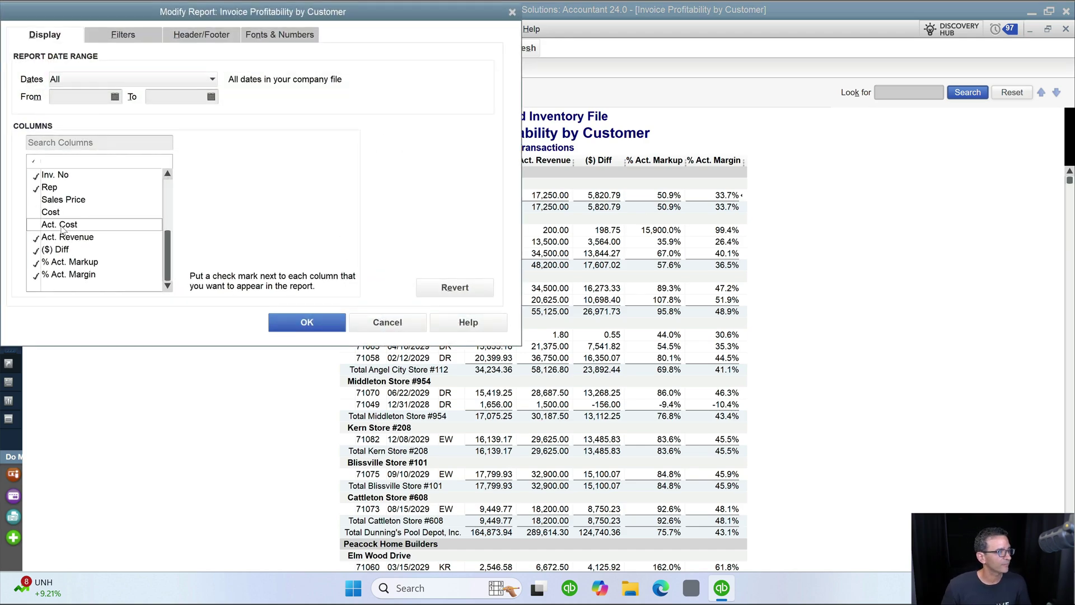
pyautogui.click(63, 237)
pyautogui.click(63, 249)
pyautogui.click(63, 262)
pyautogui.click(63, 274)
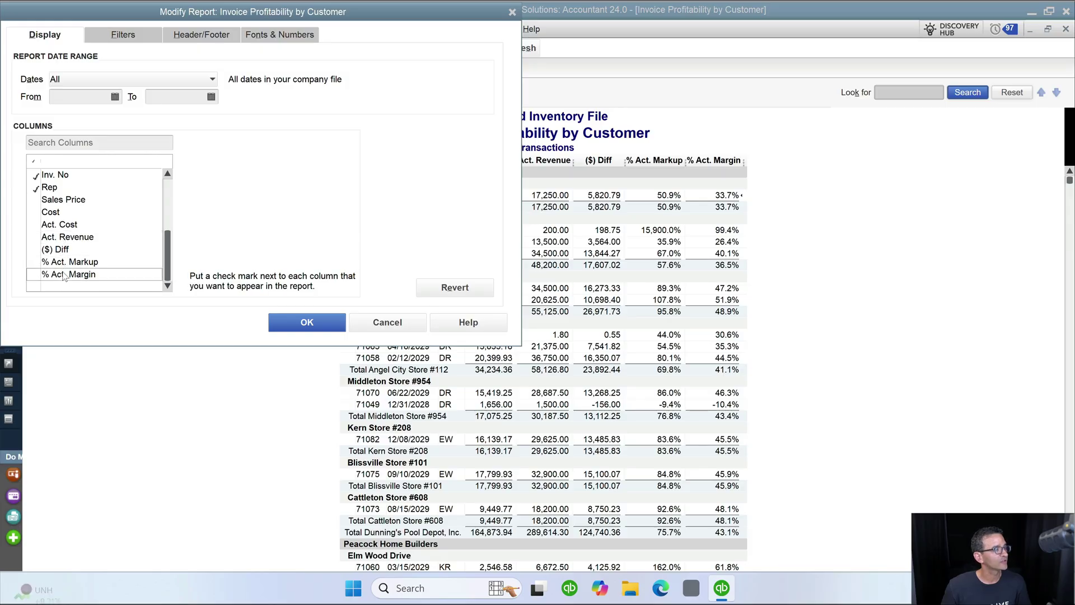
pyautogui.click(61, 199)
pyautogui.click(75, 237)
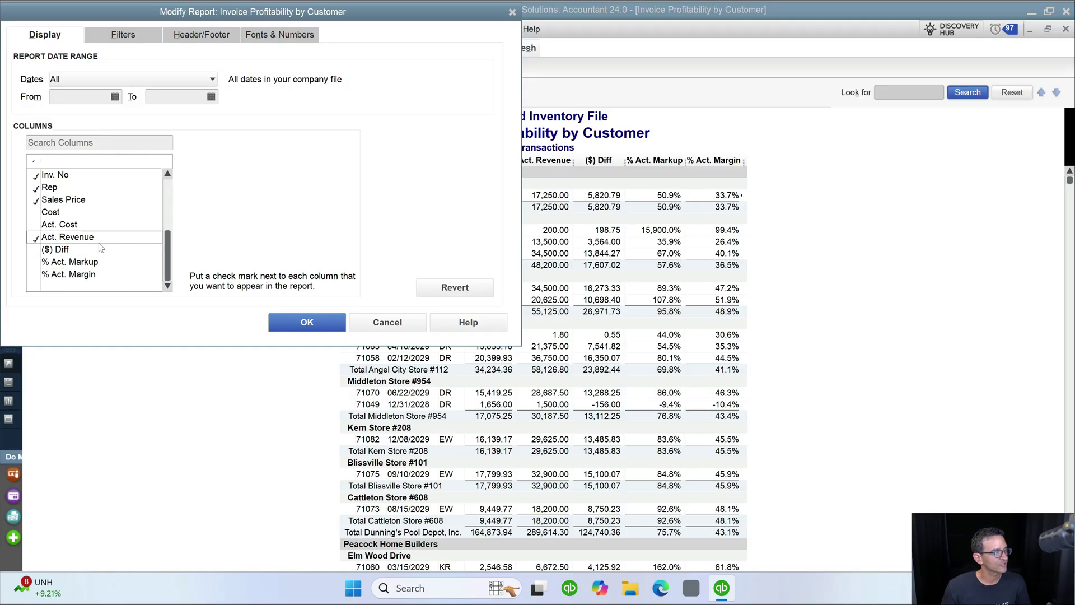
pyautogui.click(308, 324)
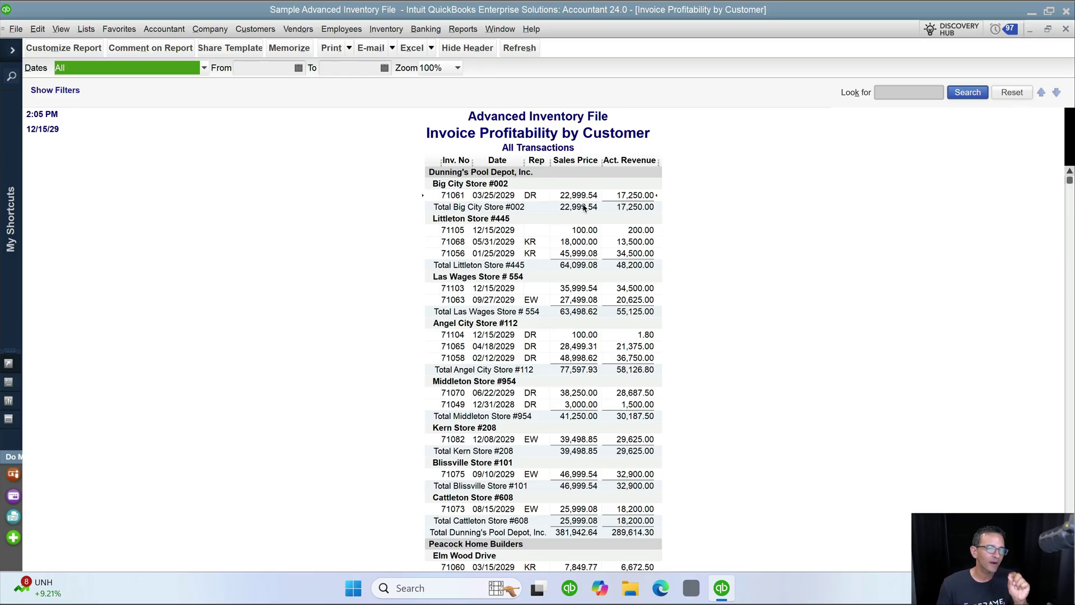
# Add a Rep filter set to DR in Customize Report's Filters settings.
pyautogui.click(65, 50)
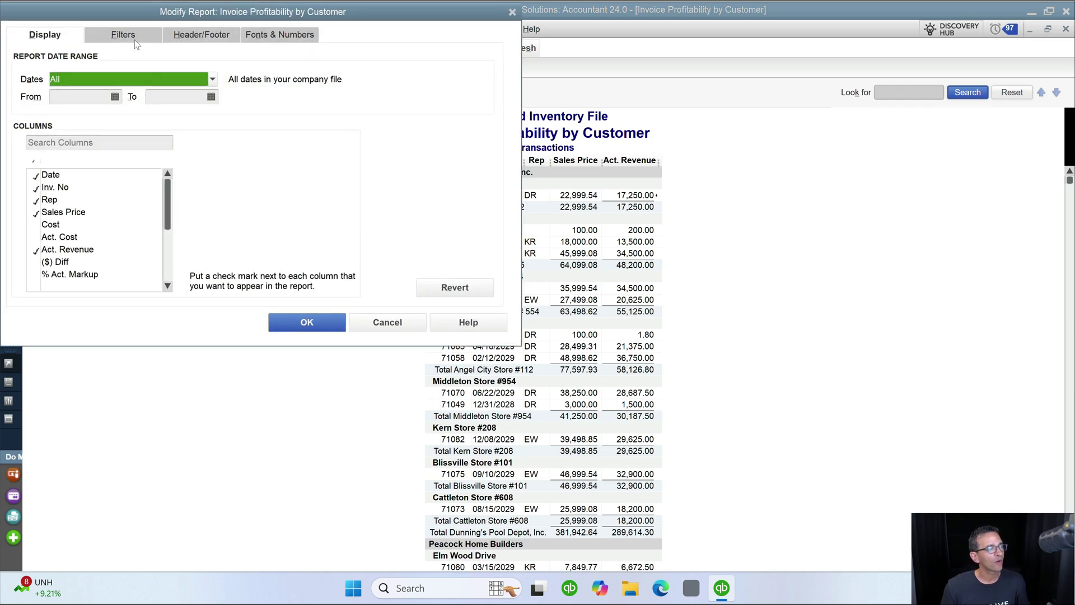
pyautogui.click(135, 39)
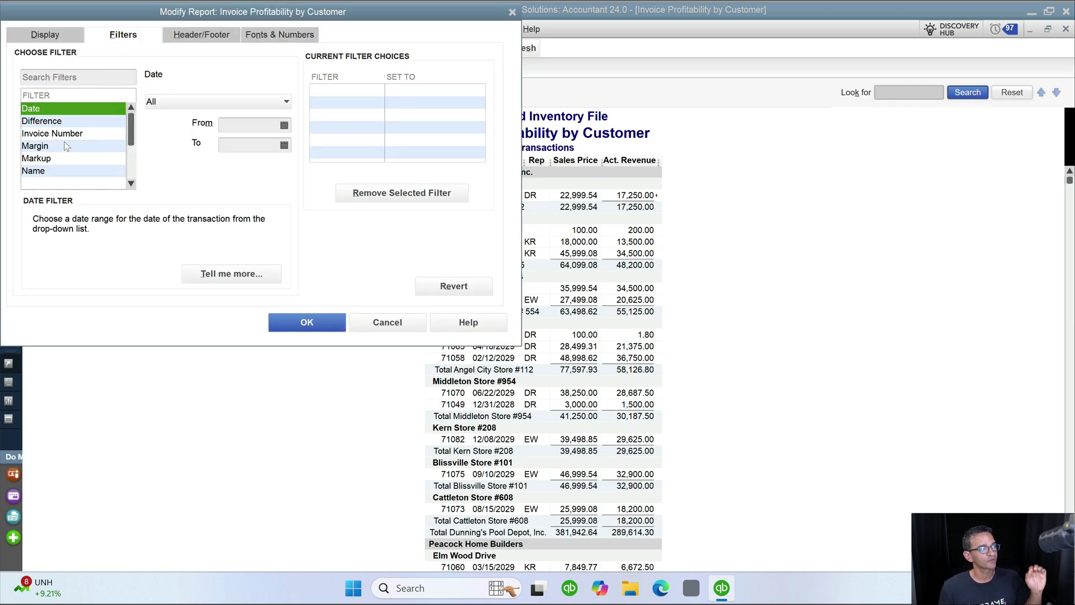
pyautogui.scroll(-1, 66, 147)
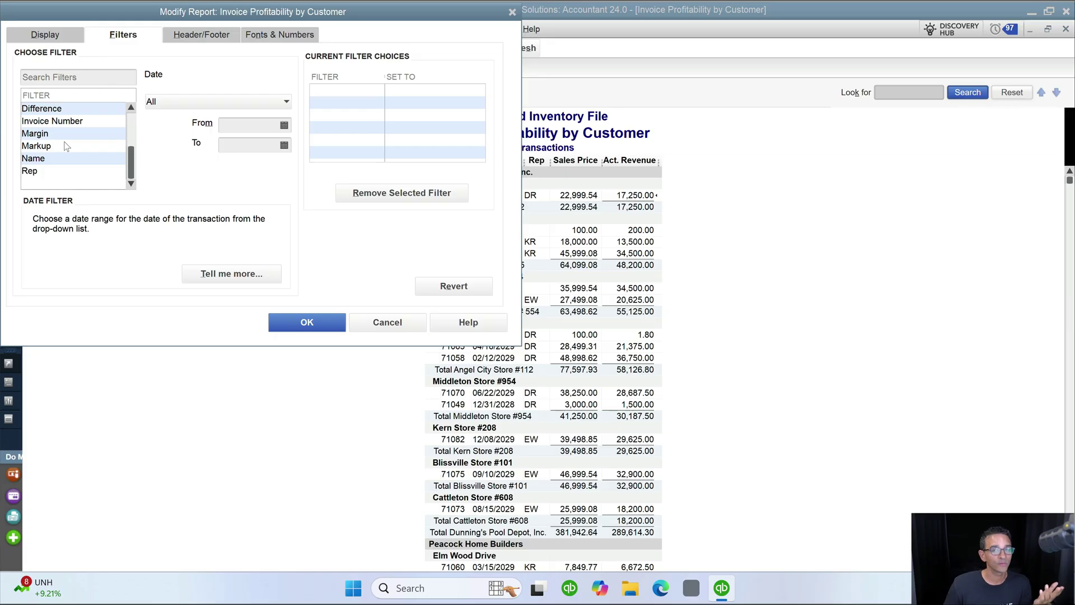
pyautogui.scroll(1, 71, 152)
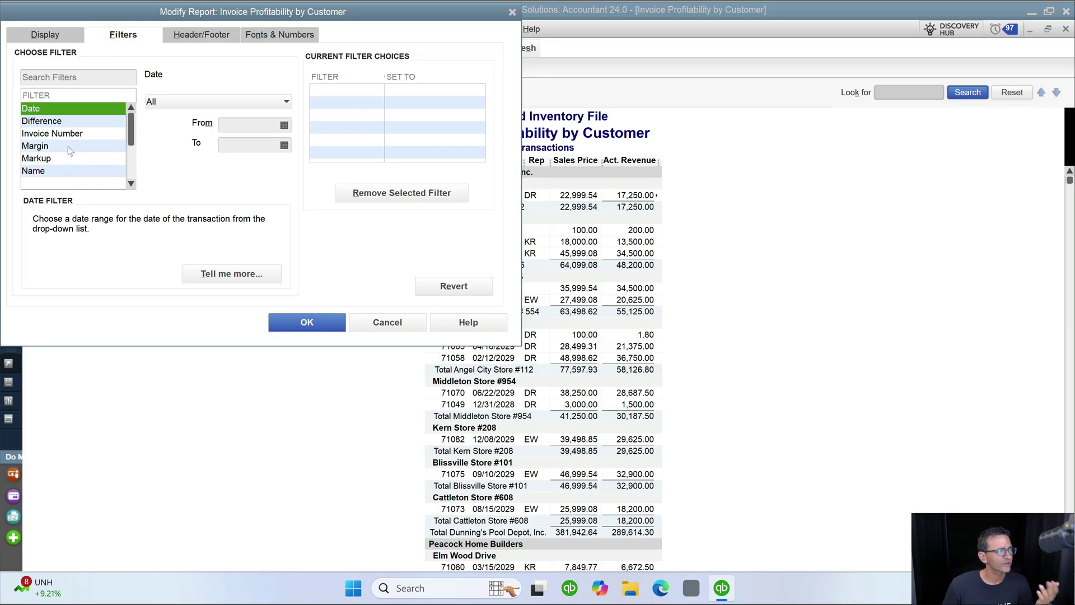
pyautogui.scroll(-1, 77, 128)
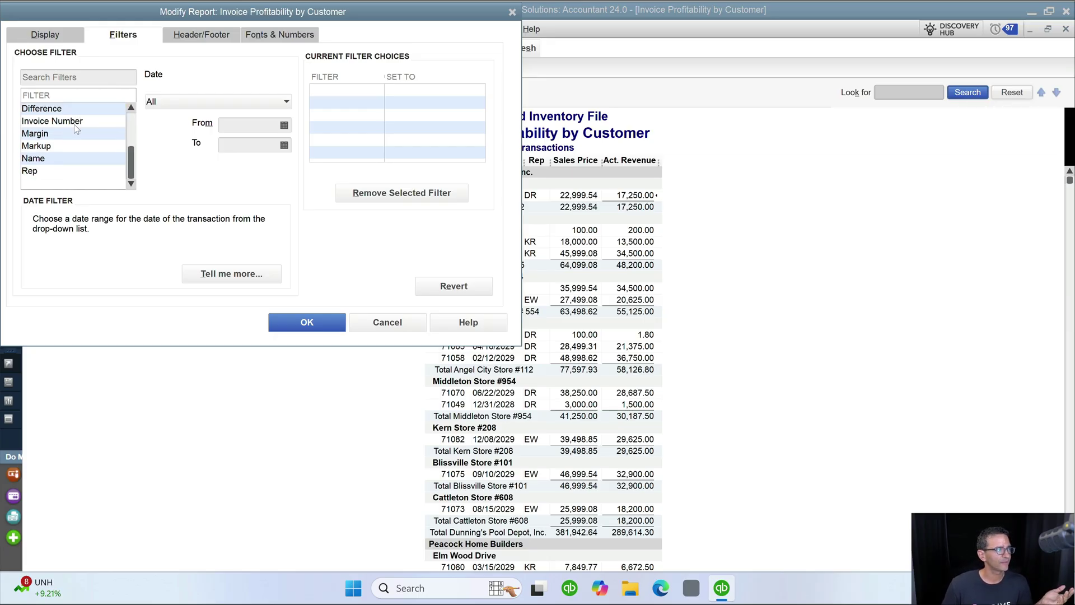
pyautogui.click(40, 171)
pyautogui.click(289, 103)
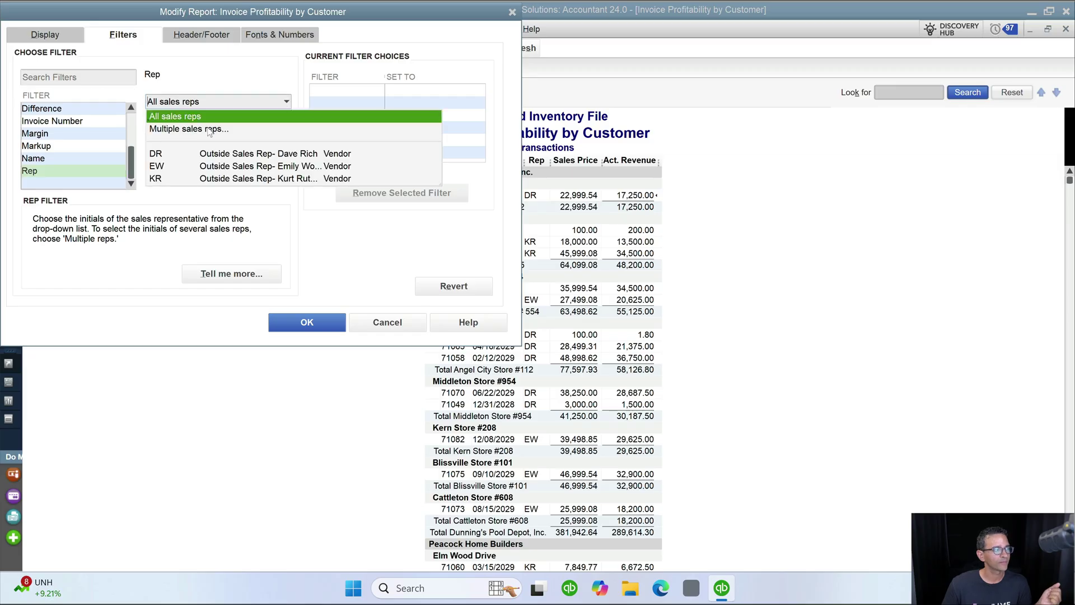
pyautogui.click(232, 147)
pyautogui.click(313, 324)
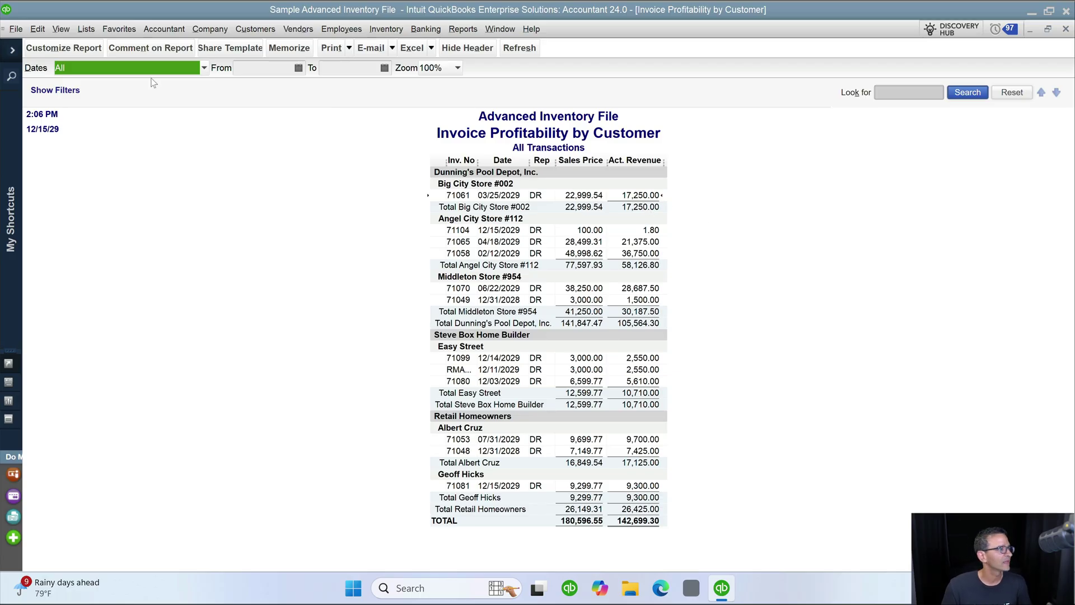
# Replace the Sales Price and Act. Revenue columns with Cost and Act. Cost.
pyautogui.click(63, 49)
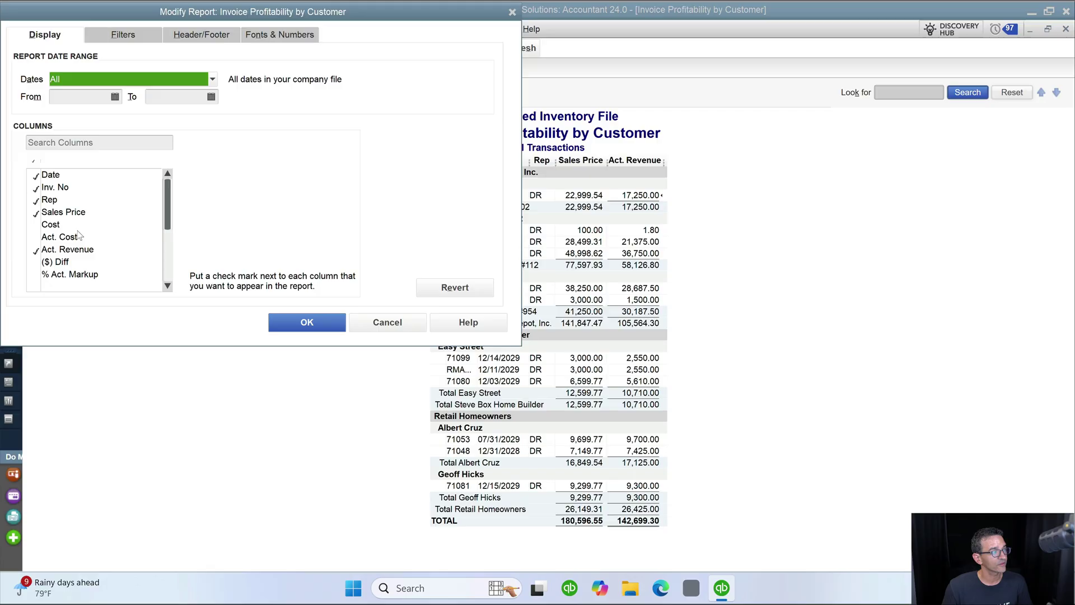
pyautogui.click(63, 214)
pyautogui.click(60, 225)
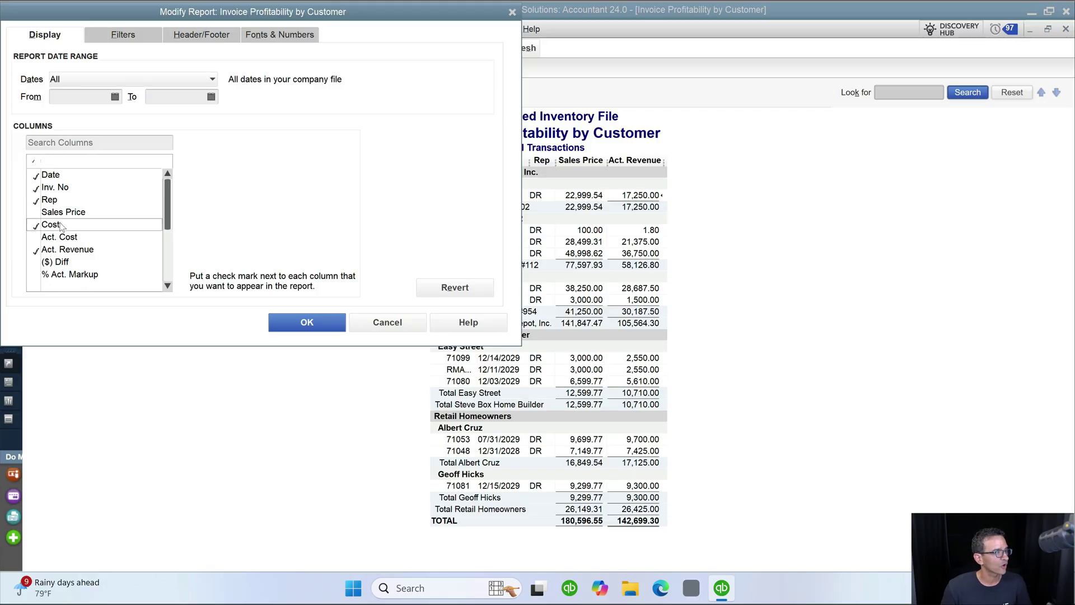
pyautogui.click(68, 251)
pyautogui.click(69, 238)
pyautogui.click(306, 324)
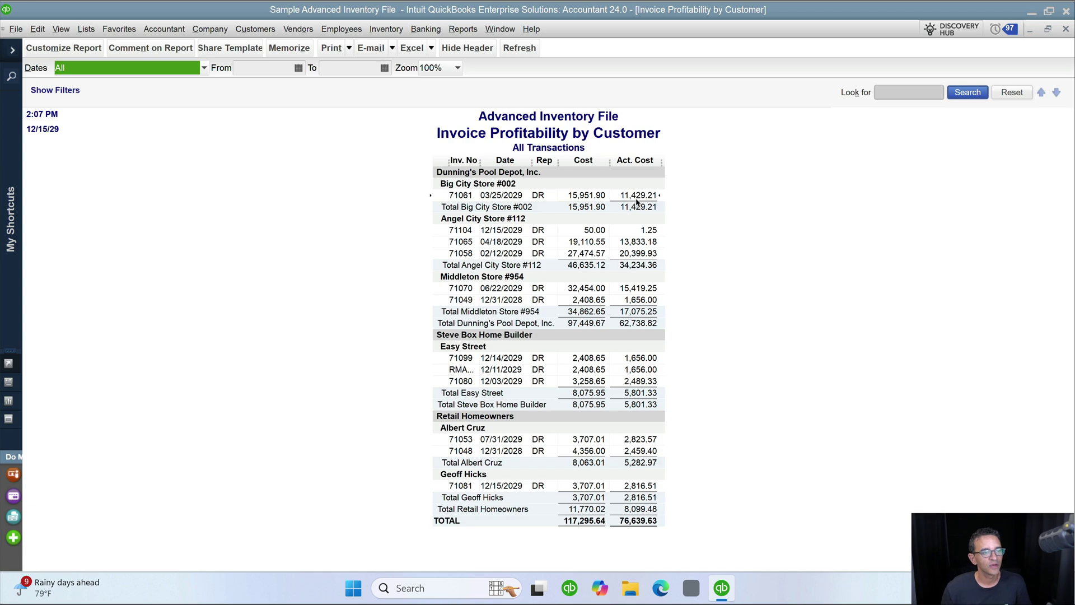
# Add the ($) Diff, % Act. Markup and Sales Price columns back to the report.
pyautogui.click(71, 48)
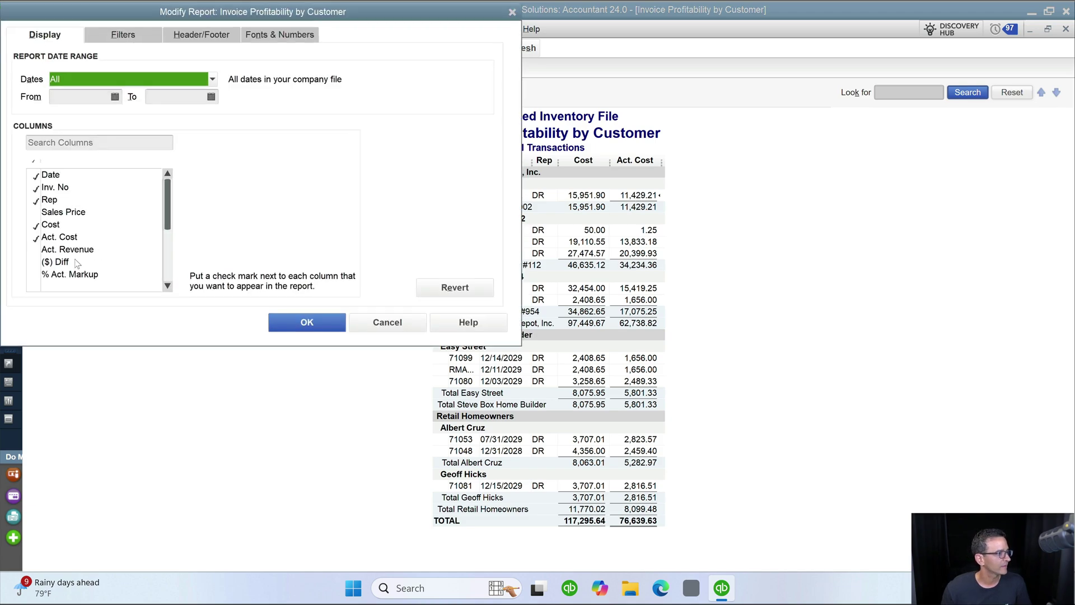
pyautogui.click(79, 261)
pyautogui.click(81, 274)
pyautogui.click(67, 216)
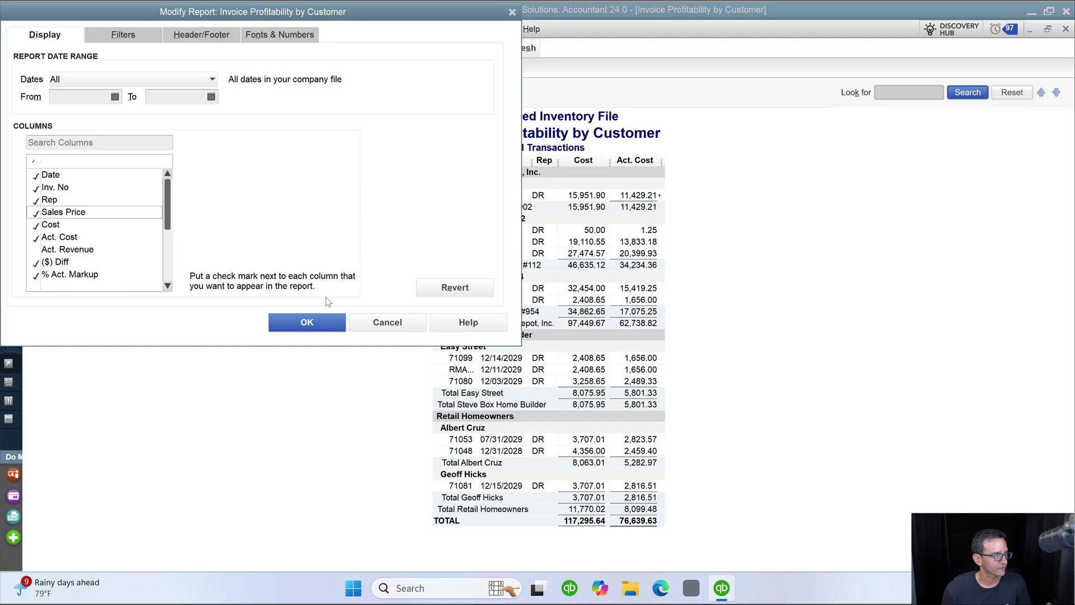
pyautogui.click(328, 325)
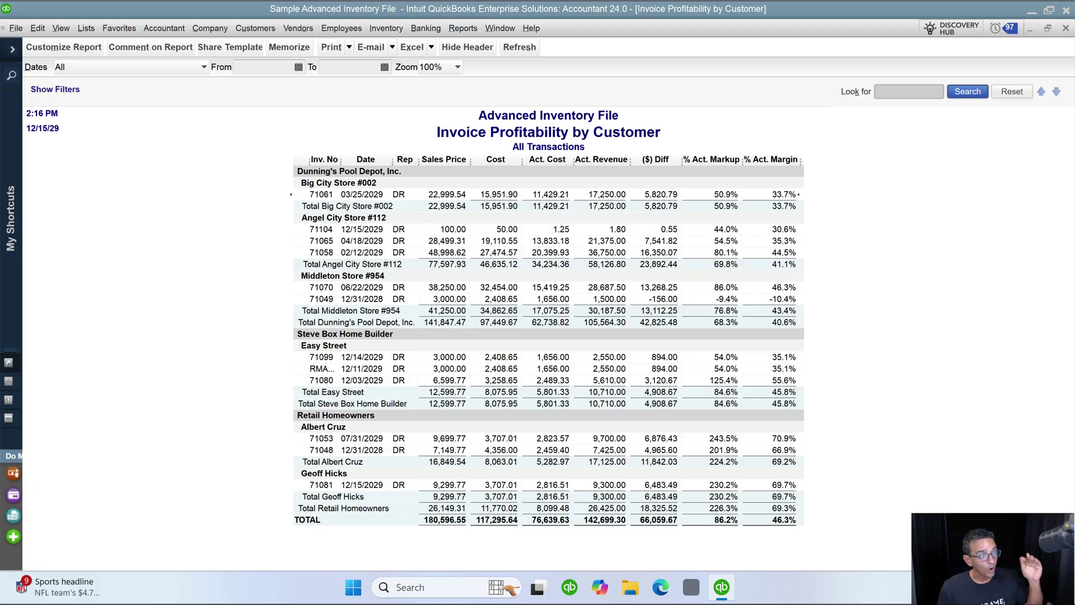
# Open invoice 71061's Transaction Journal and filter it to All ordinary income/expense accounts.
pyautogui.doubleClick(562, 195)
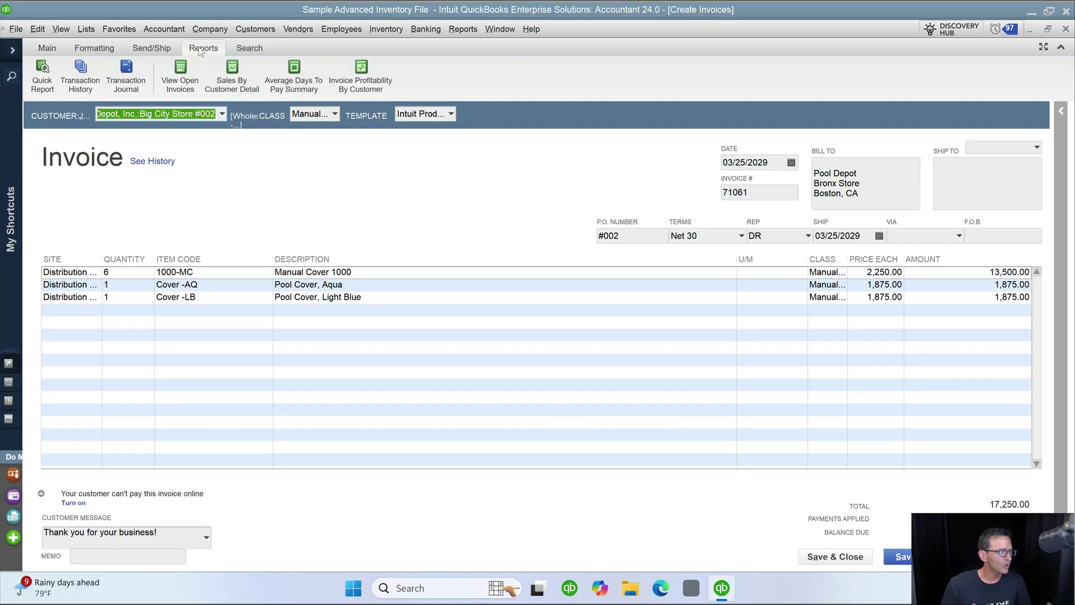
pyautogui.click(125, 73)
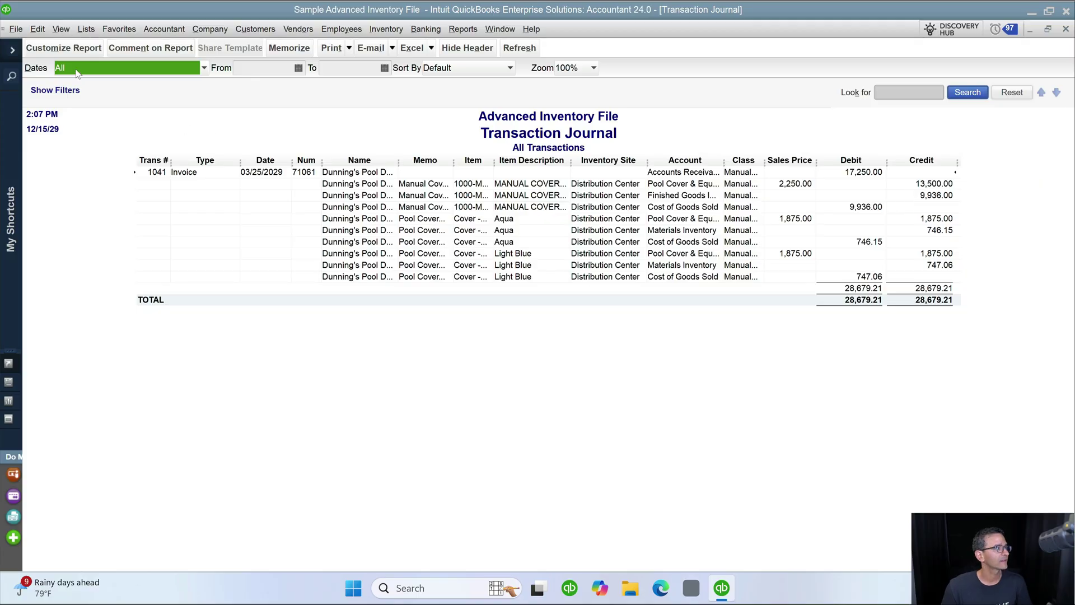
pyautogui.click(62, 50)
pyautogui.click(134, 32)
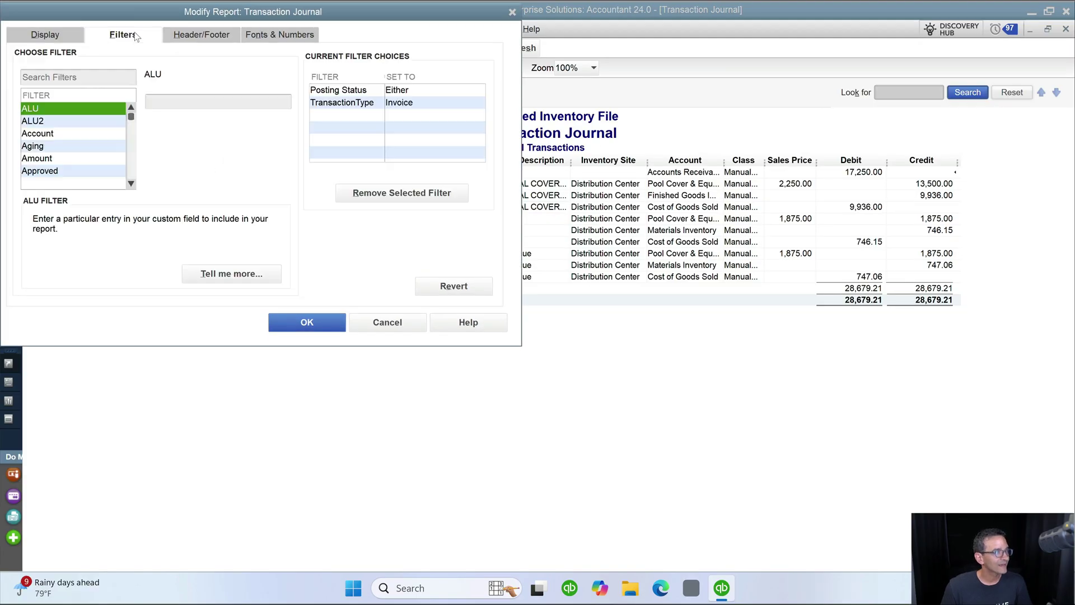
pyautogui.click(55, 134)
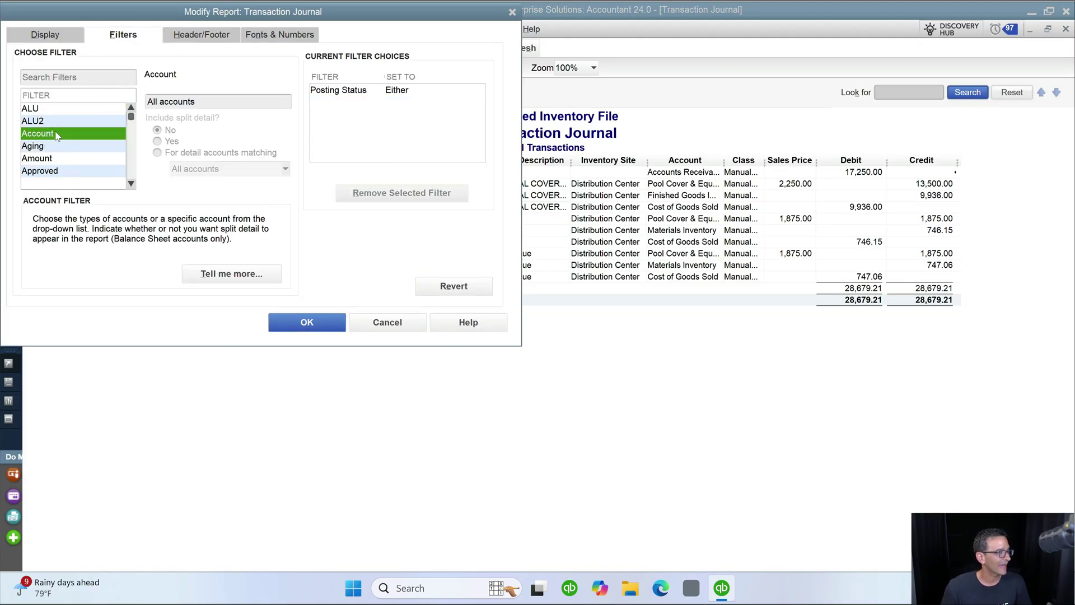
pyautogui.click(285, 103)
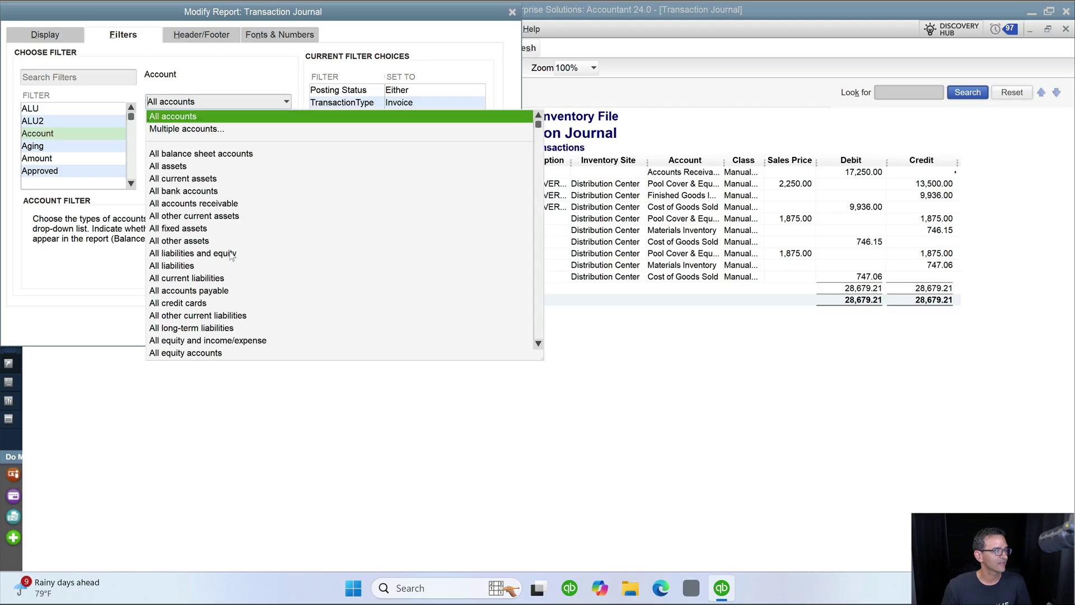
pyautogui.scroll(-5, 233, 252)
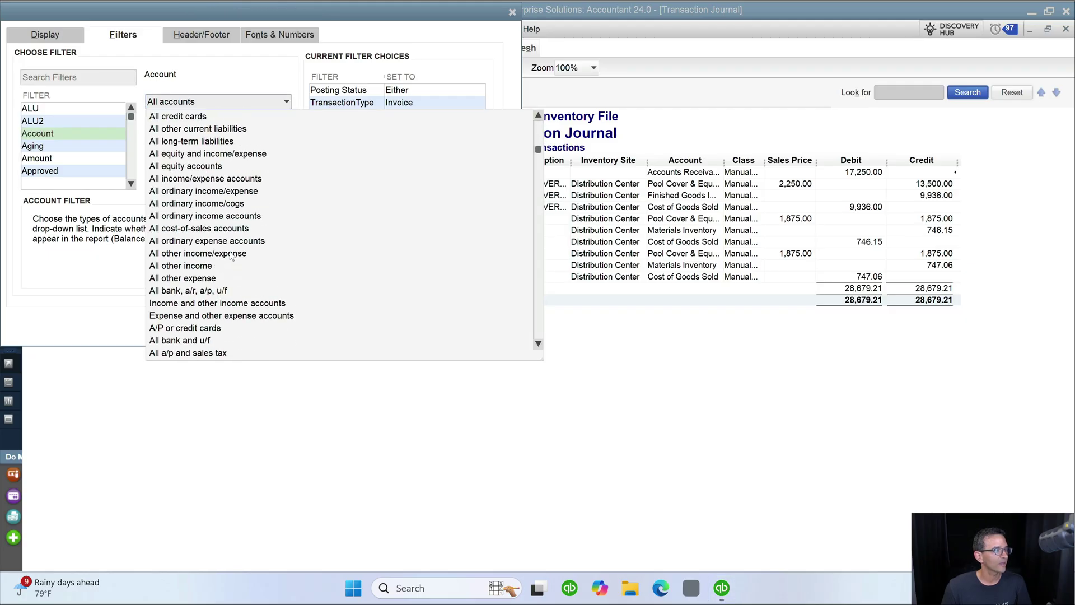
pyautogui.click(220, 192)
pyautogui.click(322, 326)
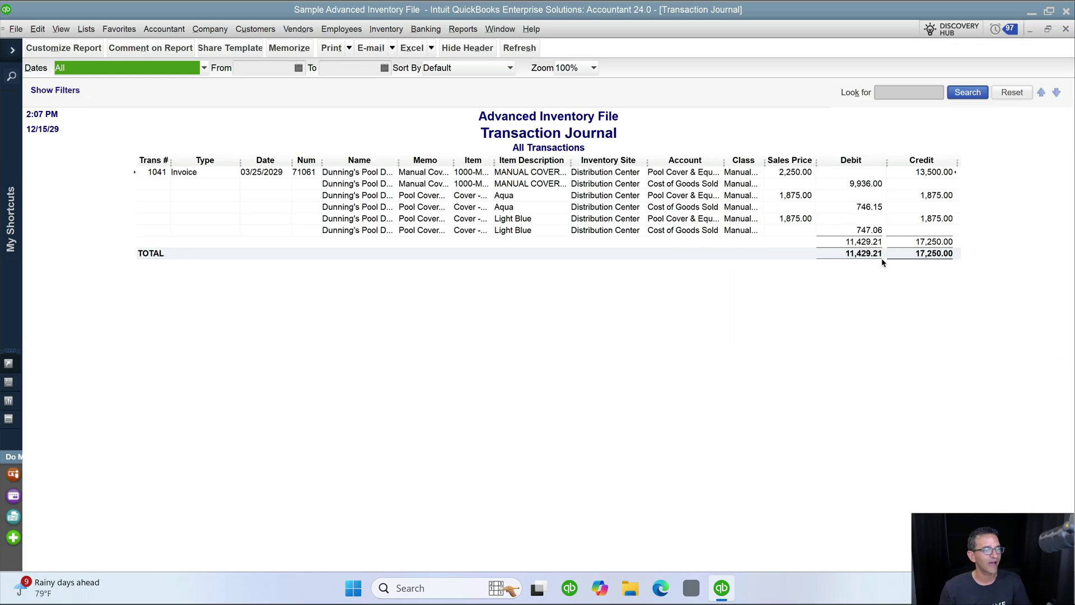
# Close invoice 71061's Transaction Journal and the invoice to return to the profitability report.
pyautogui.press('Escape')
pyautogui.press('Escape')
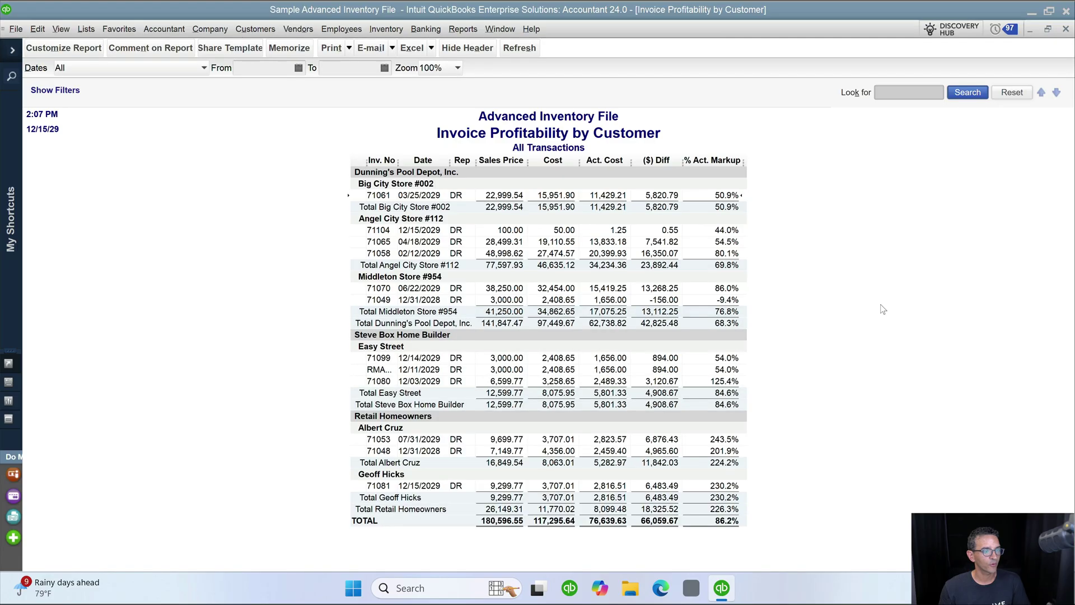